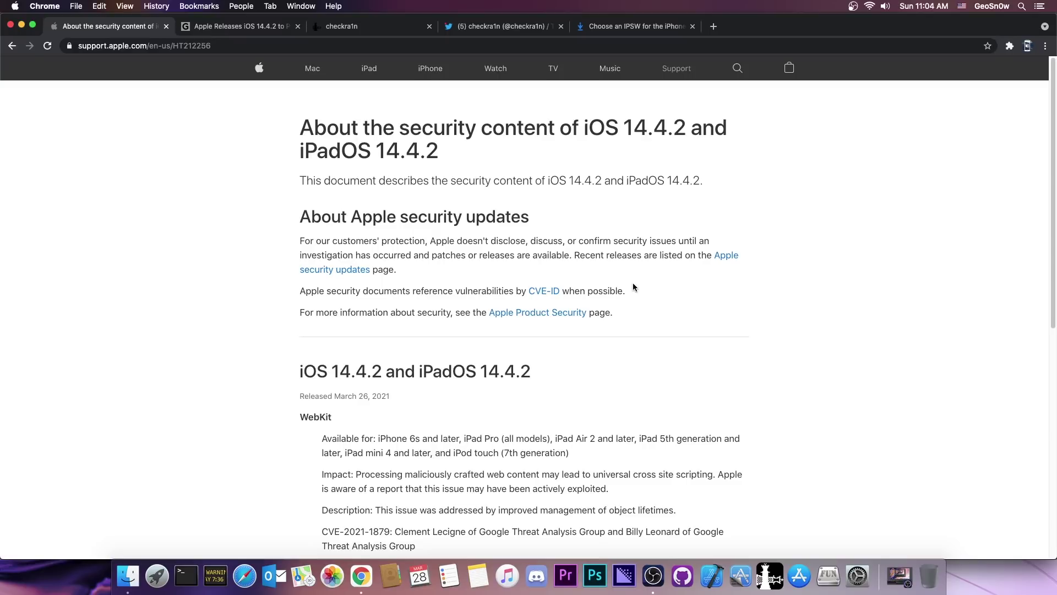
# Scroll through Apple's iOS 14.4.2 security notes, then switch to the checkra1n website tab
pyautogui.scroll(-4, 632, 286)
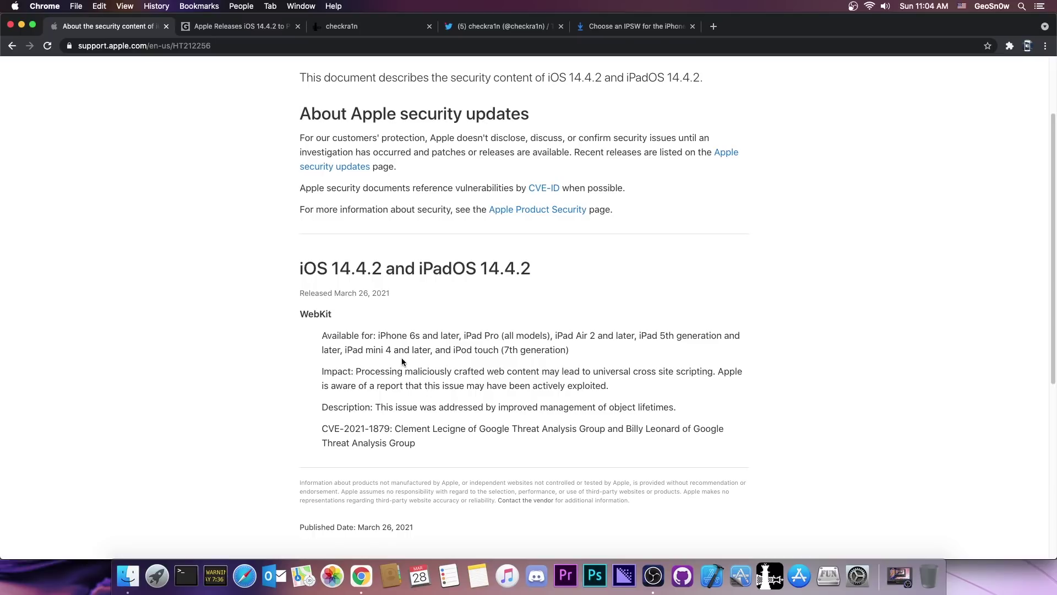
pyautogui.scroll(-1, 400, 360)
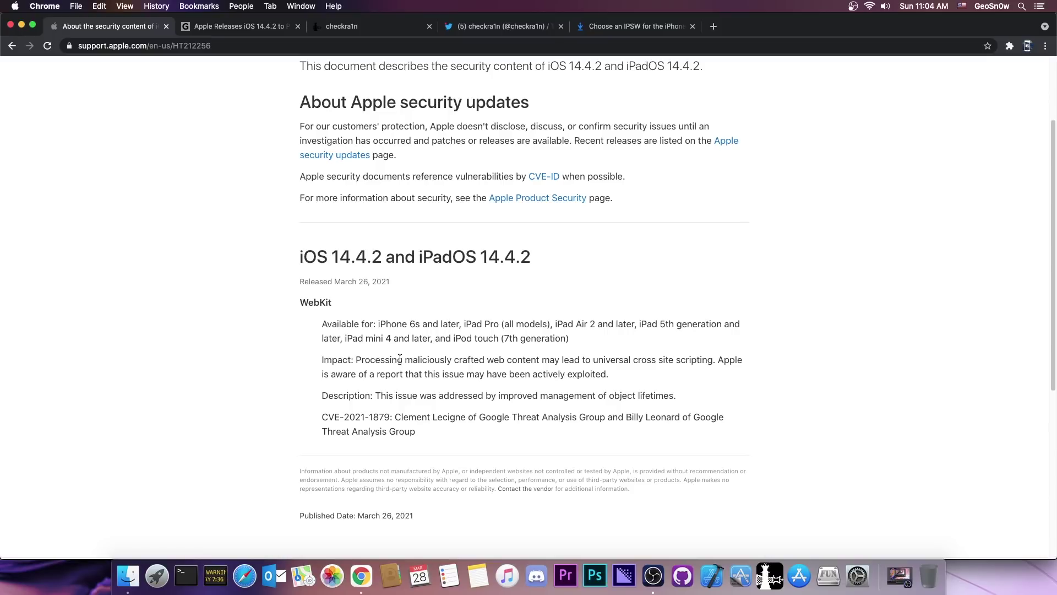
pyautogui.scroll(-1, 391, 354)
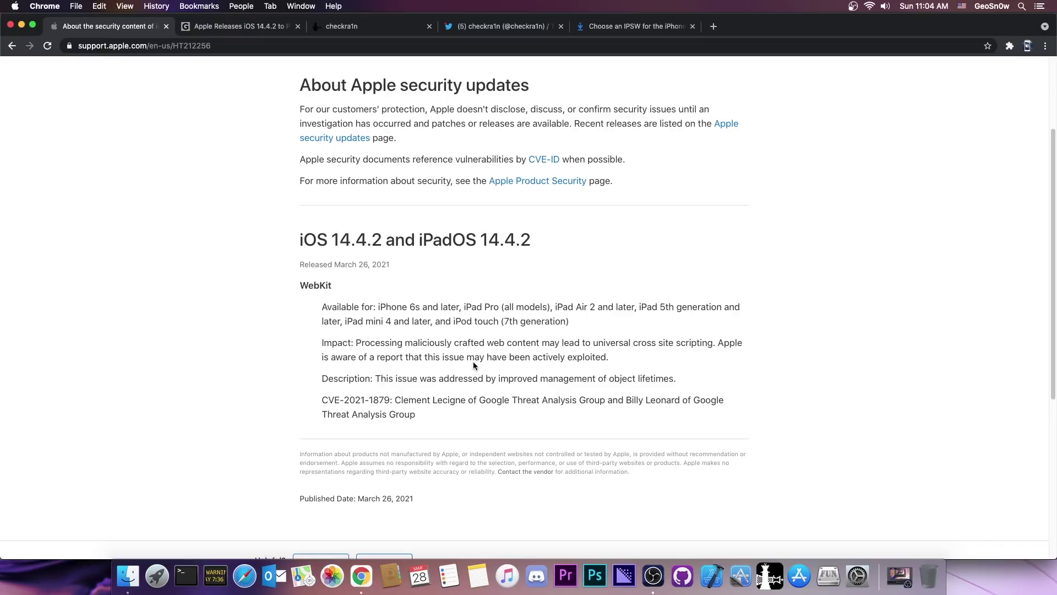
pyautogui.scroll(3, 457, 379)
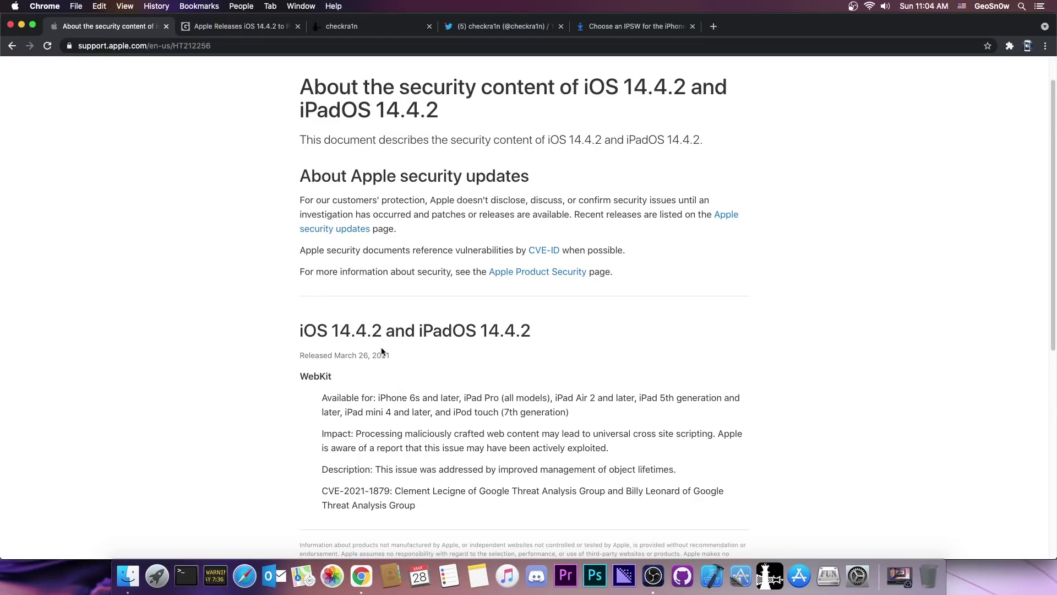
pyautogui.scroll(1, 382, 352)
pyautogui.click(378, 27)
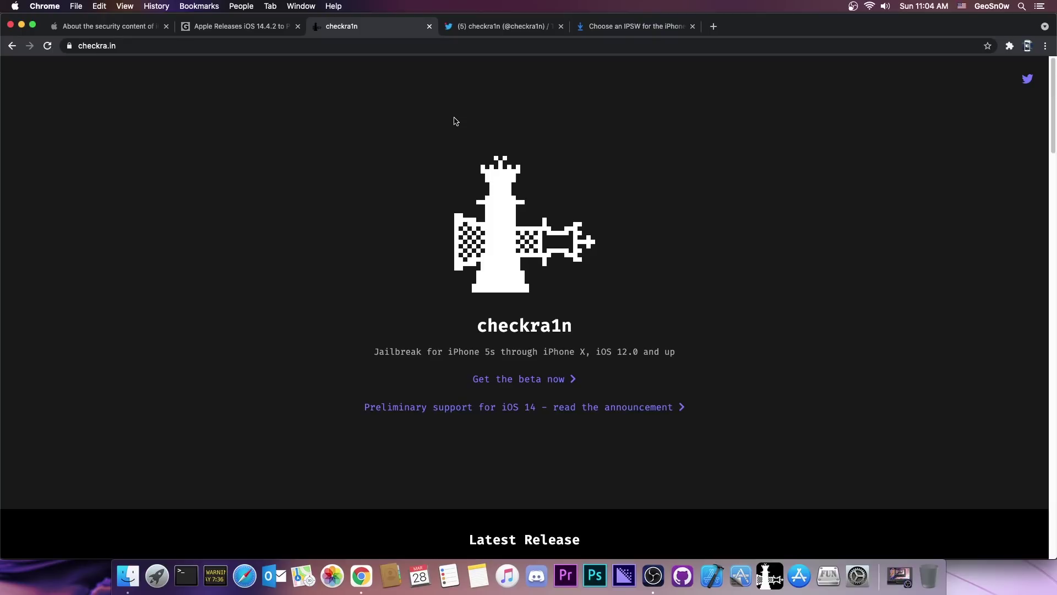
pyautogui.scroll(-5, 455, 121)
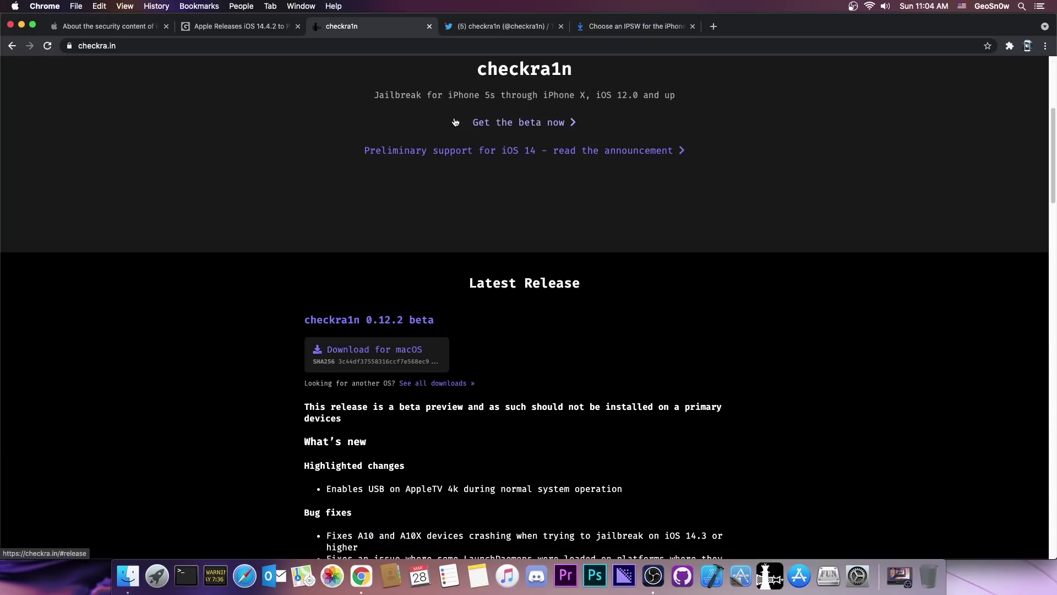
pyautogui.scroll(-5, 454, 121)
pyautogui.scroll(10, 460, 119)
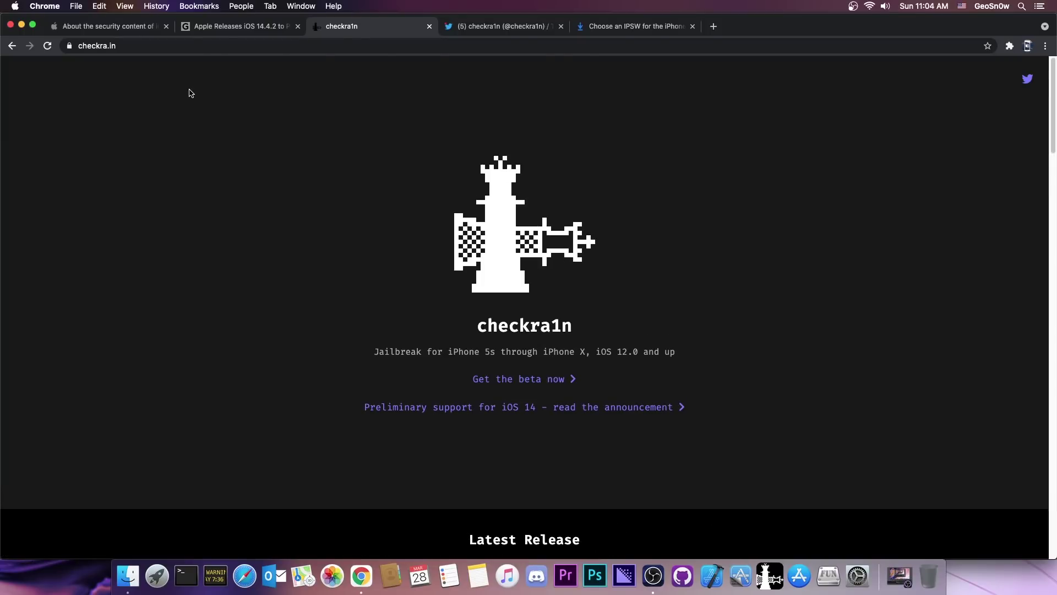
# Switch to the Gizmodo article on updating to iOS 14.4.2 and scroll through it
pyautogui.hotkey('ctrl', 'shift', 'Tab')
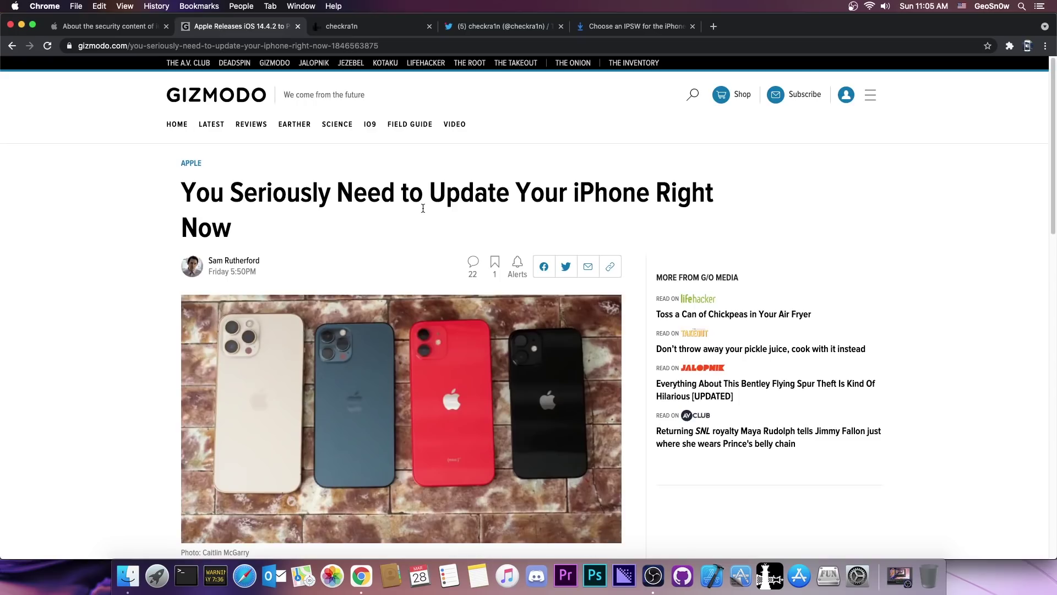
pyautogui.scroll(-5, 373, 226)
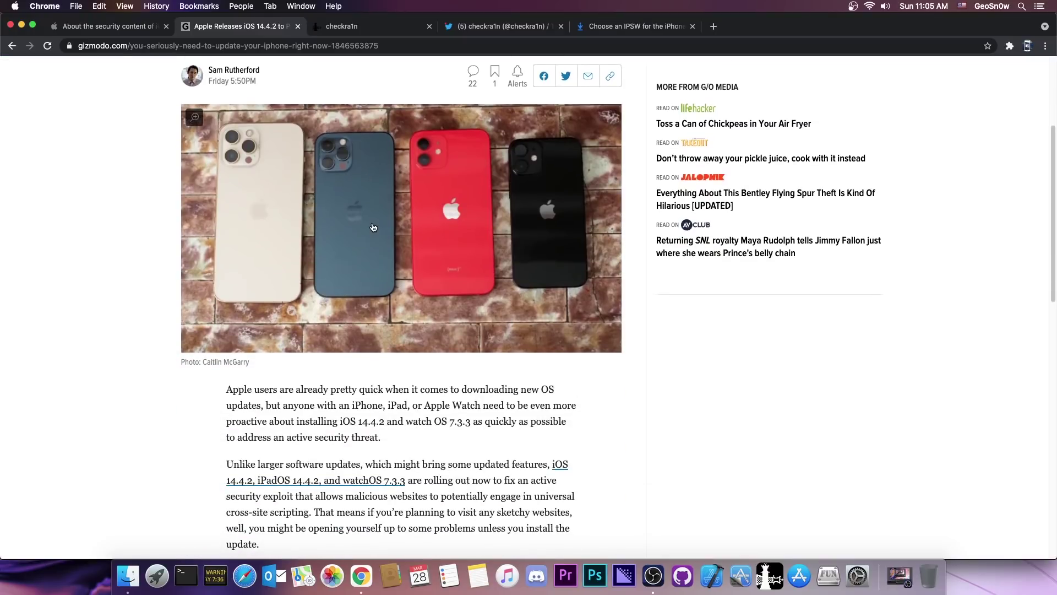
pyautogui.scroll(-2, 373, 227)
pyautogui.scroll(-3, 372, 227)
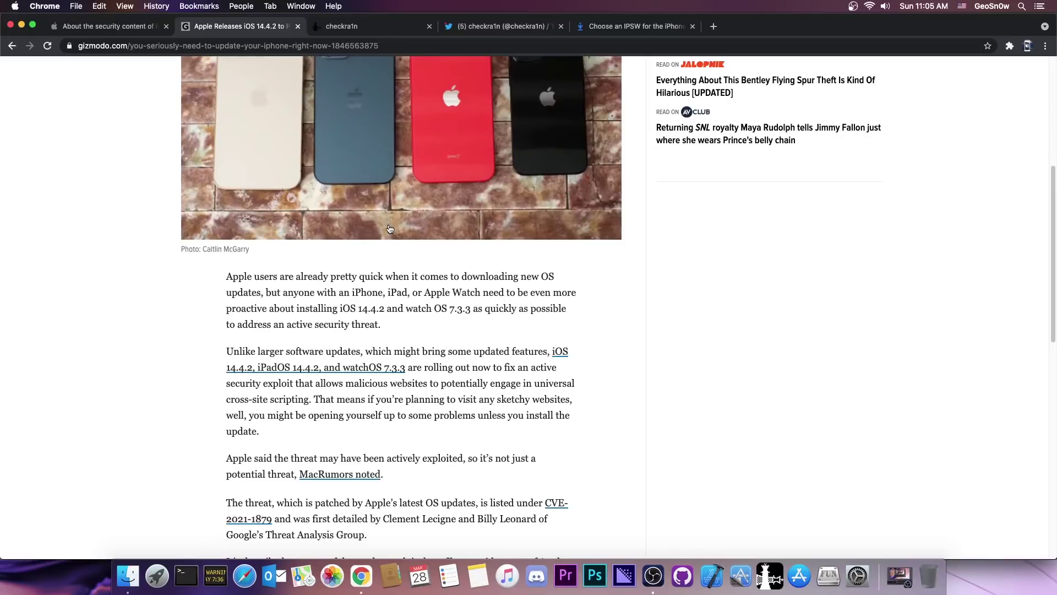
pyautogui.scroll(10, 389, 228)
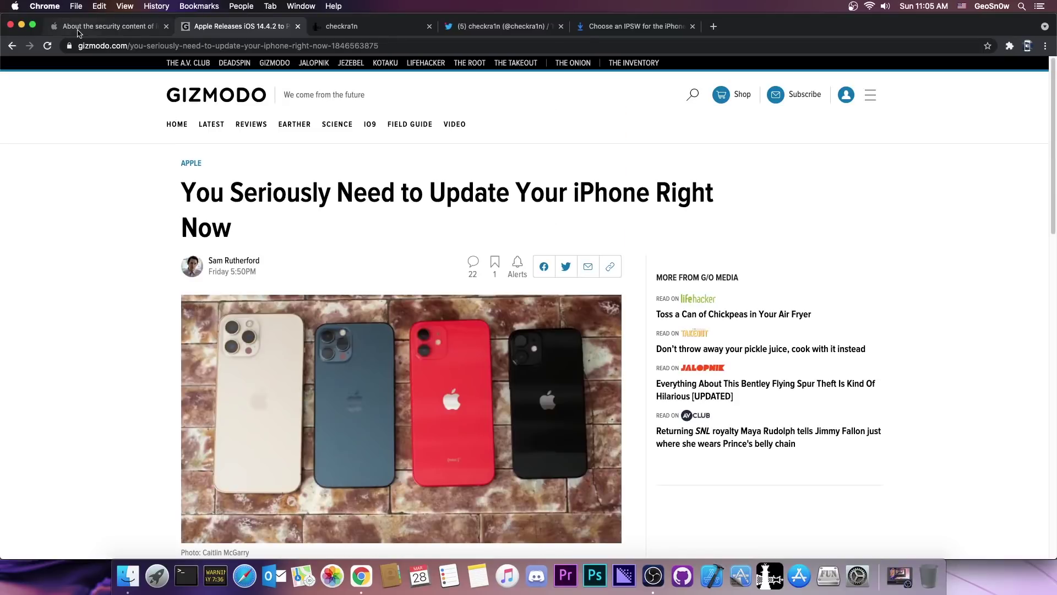
# Glance back at Apple's iOS 14.4.2 security page, then return to reading the Gizmodo article
pyautogui.click(99, 27)
pyautogui.scroll(-5, 214, 203)
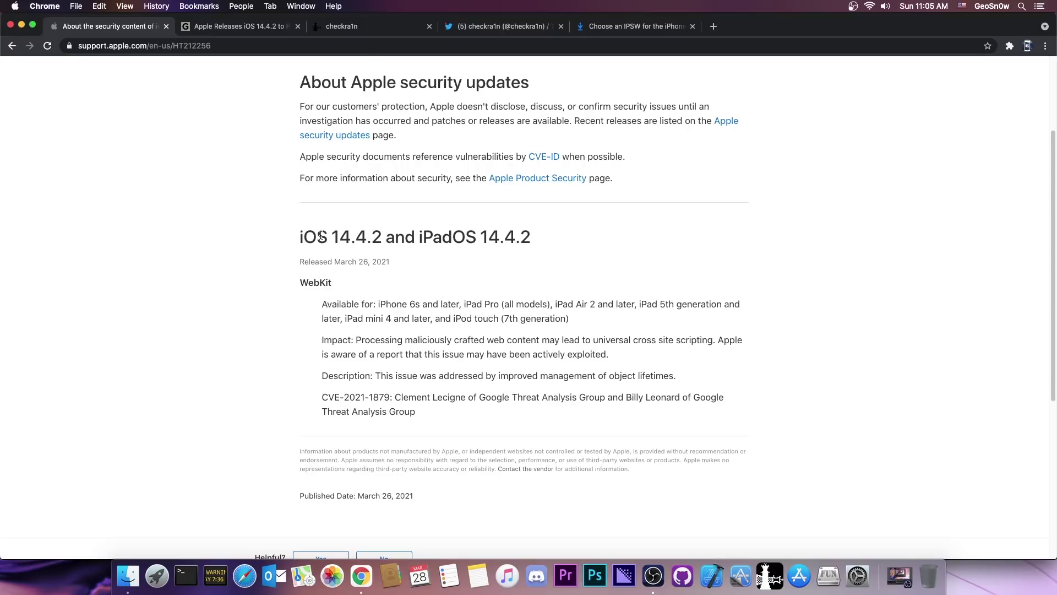
pyautogui.scroll(5, 331, 90)
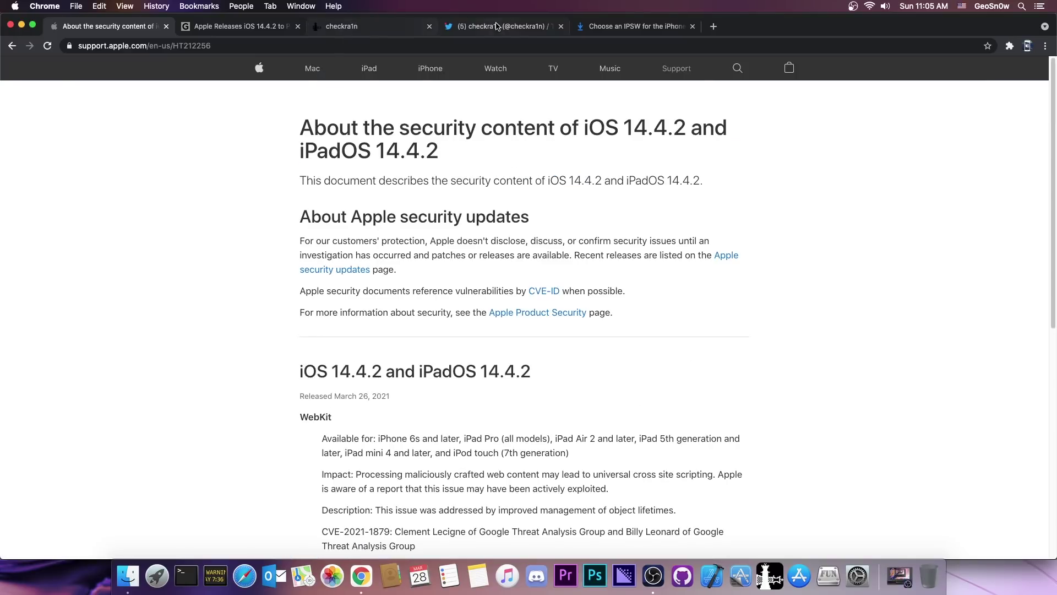
pyautogui.click(244, 26)
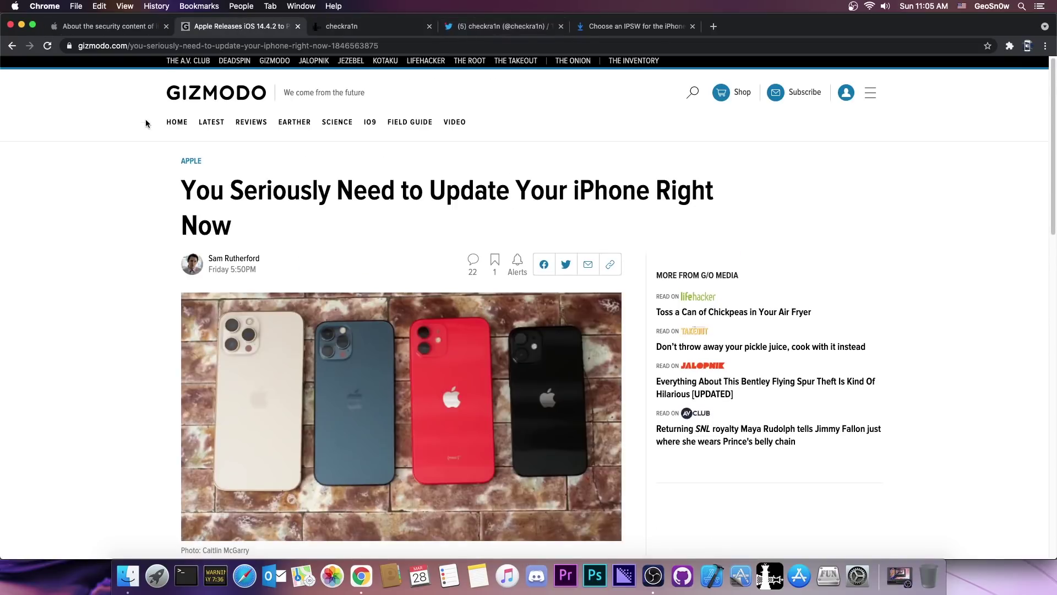
pyautogui.scroll(-3, 145, 119)
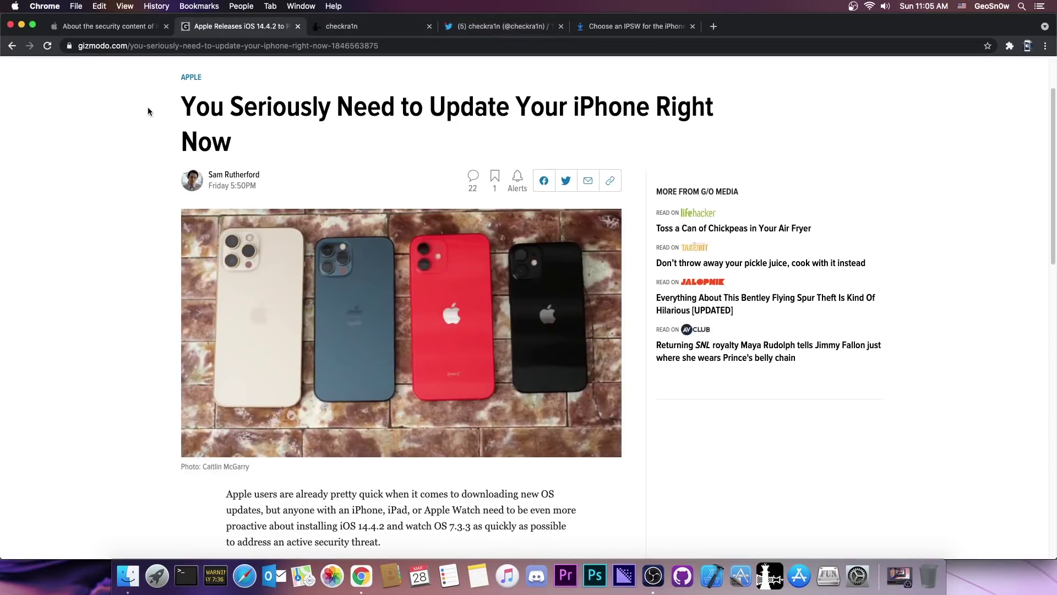
pyautogui.scroll(-5, 148, 114)
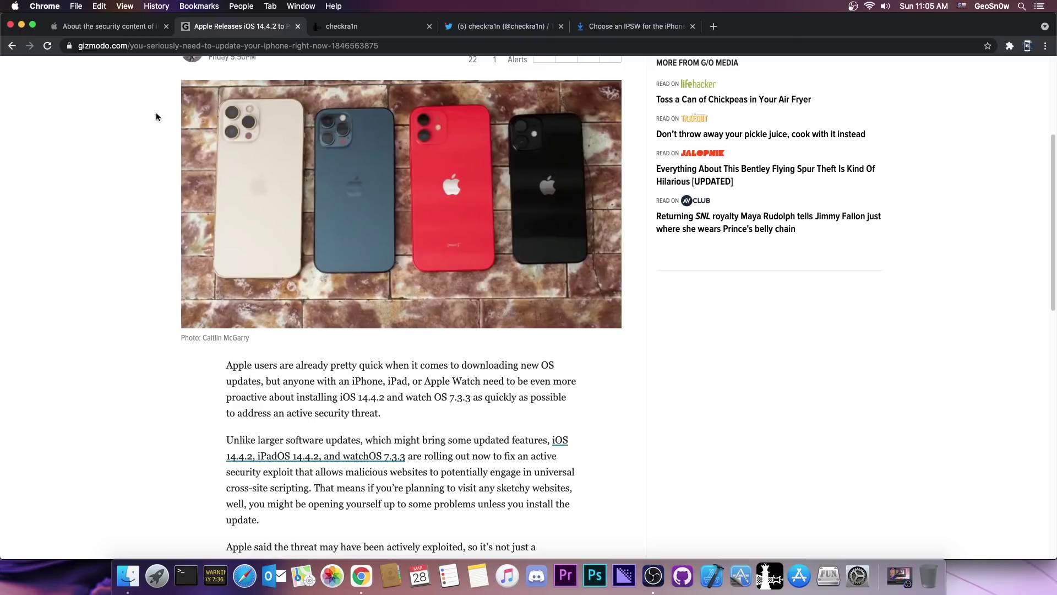
pyautogui.scroll(5, 167, 207)
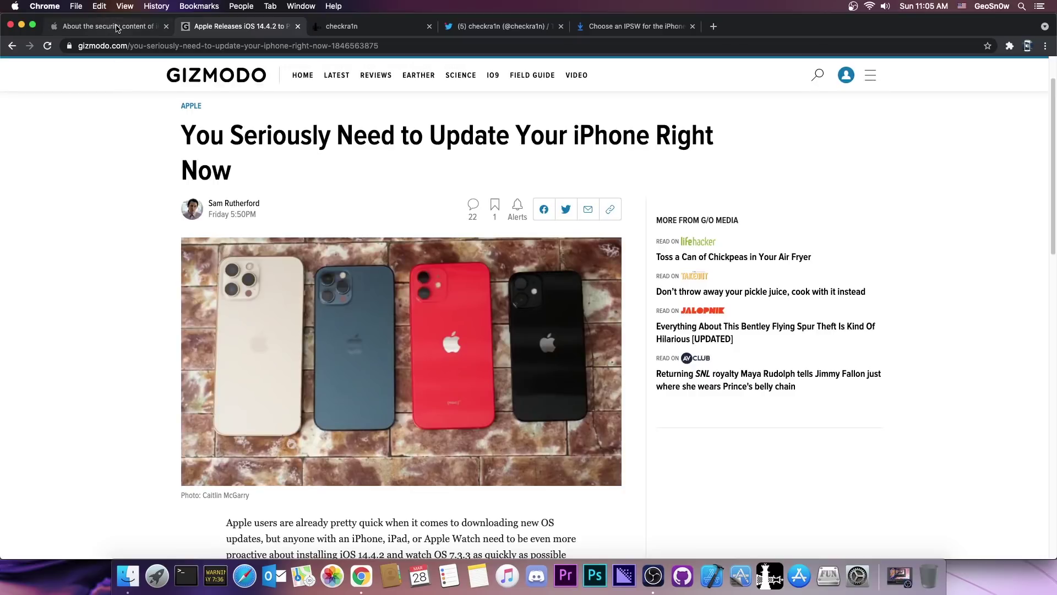
# On checkra1n's Twitter profile, open the tweet announcing the 0.12.2 release
pyautogui.click(491, 28)
pyautogui.scroll(-2, 447, 199)
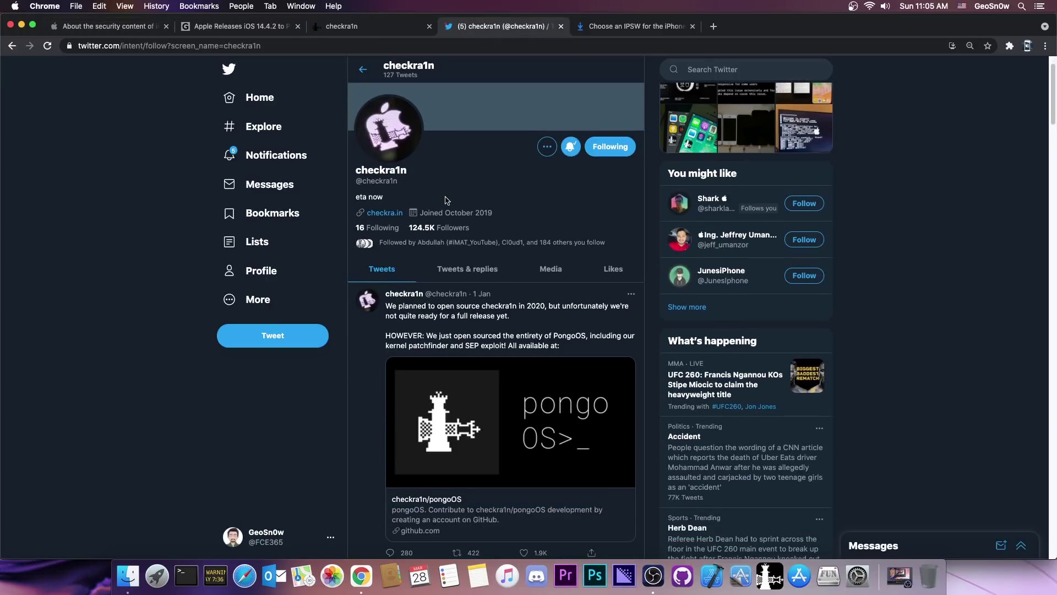
pyautogui.scroll(-4, 447, 200)
pyautogui.scroll(-3, 446, 202)
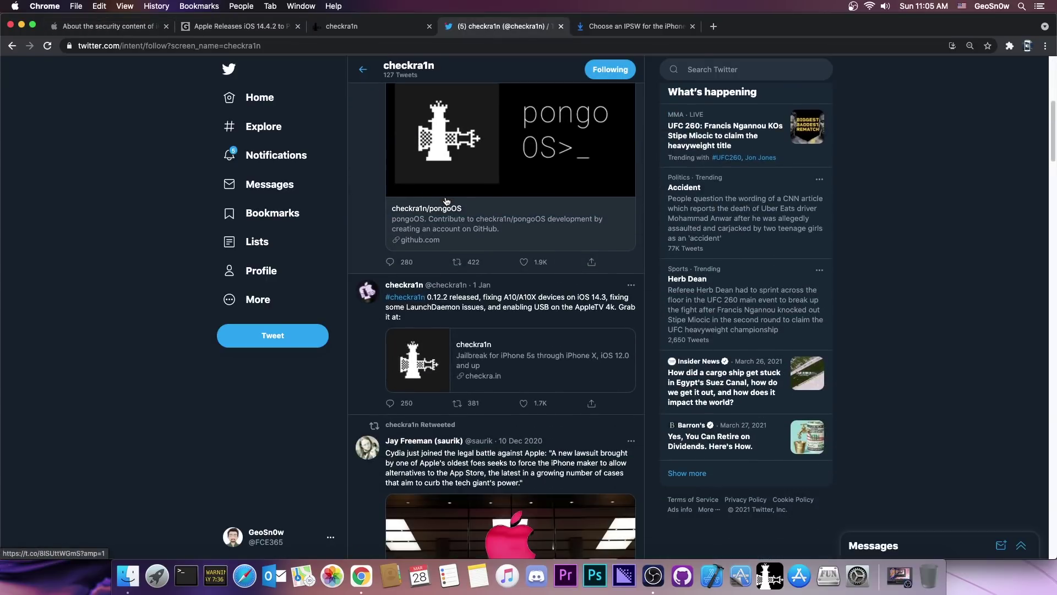
pyautogui.click(550, 307)
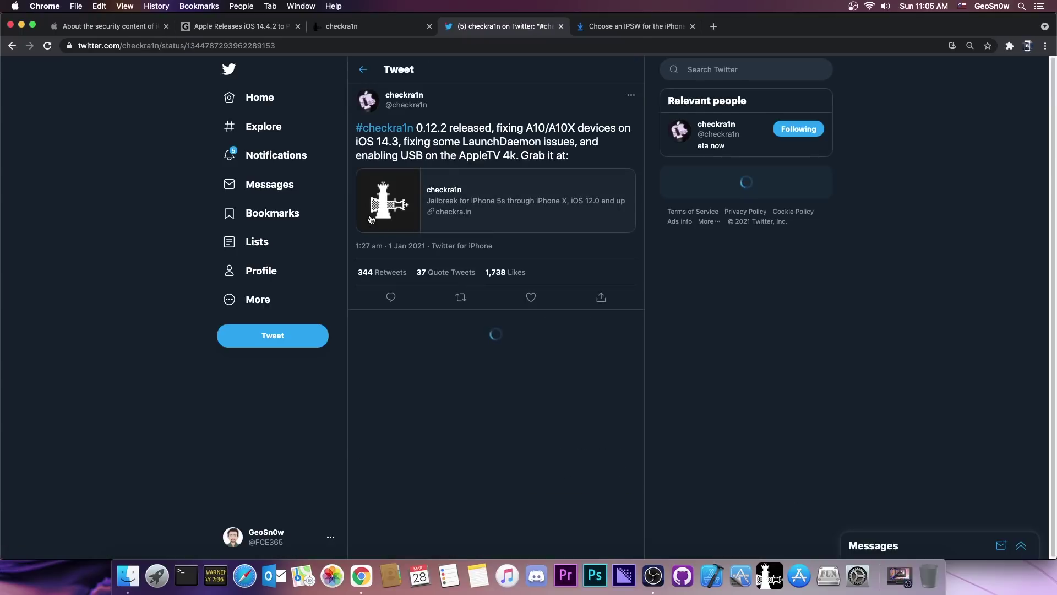
# Switch back to the checkra.in site and scroll through it
pyautogui.click(374, 26)
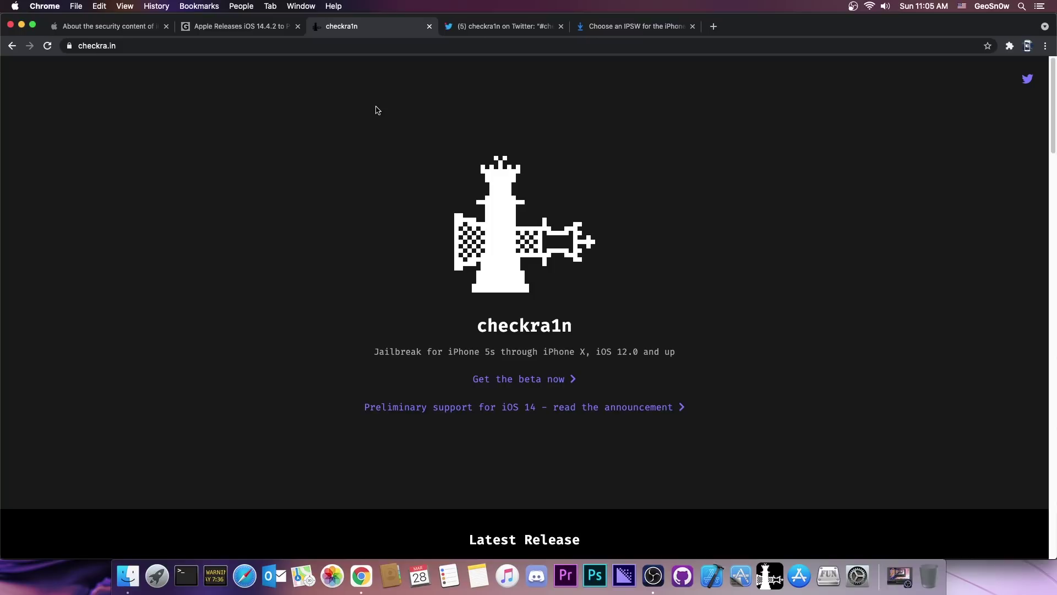
pyautogui.scroll(-5, 380, 112)
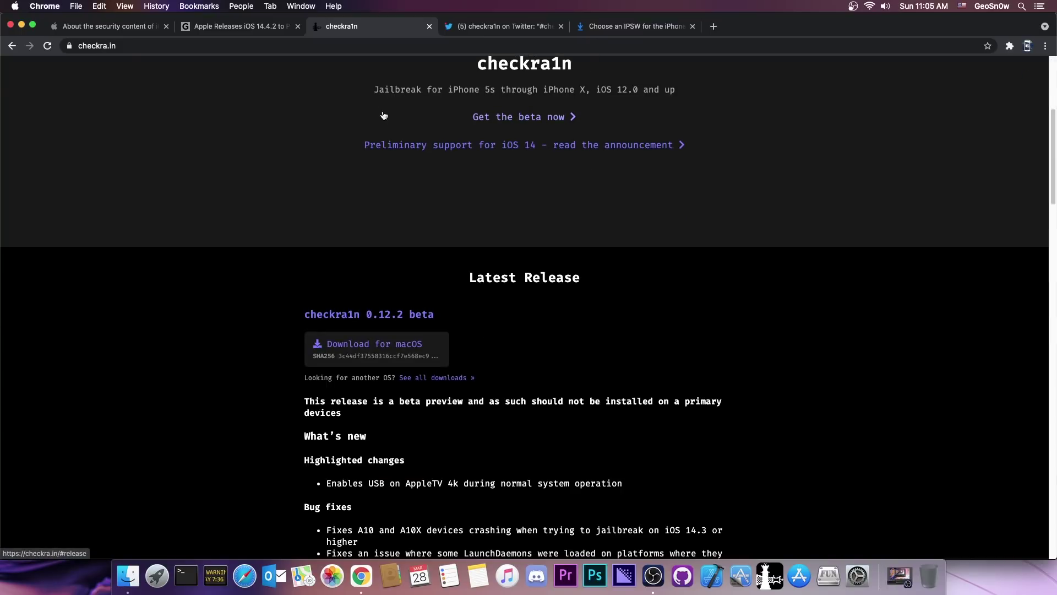
pyautogui.scroll(-3, 384, 115)
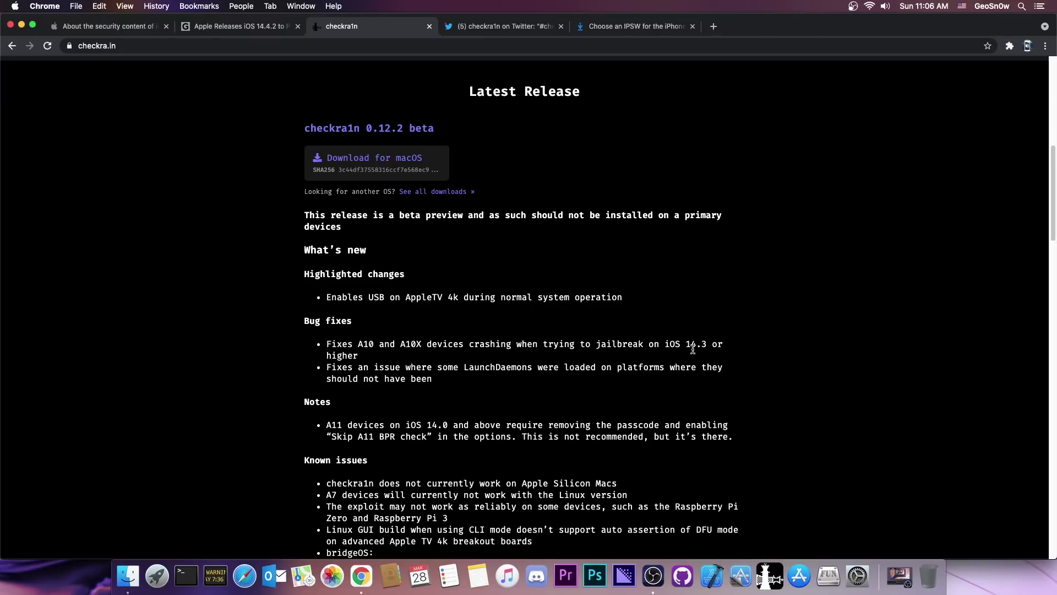
pyautogui.scroll(3, 550, 278)
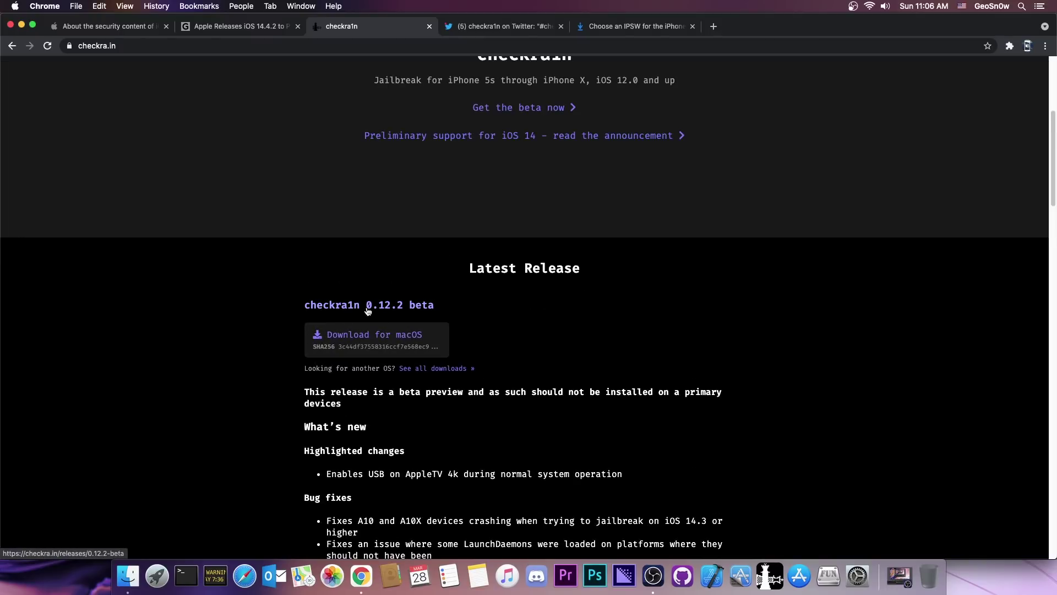
# Minimise Chrome, launch the checkra1n app from the Dock, lower its window, then return to Chrome
pyautogui.click(21, 25)
pyautogui.click(762, 574)
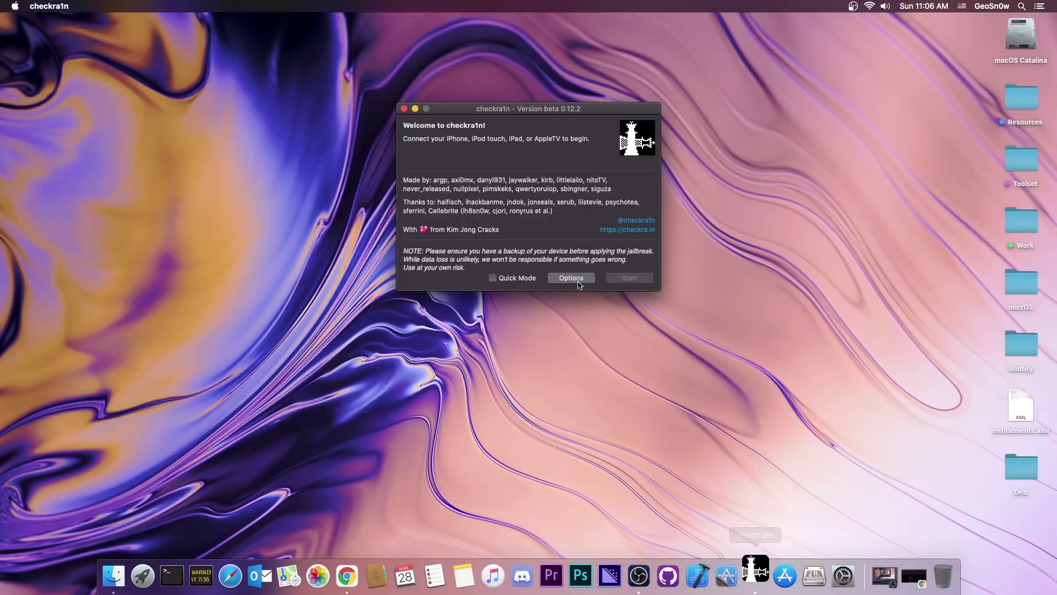
pyautogui.moveTo(509, 111); pyautogui.dragTo(507, 141)
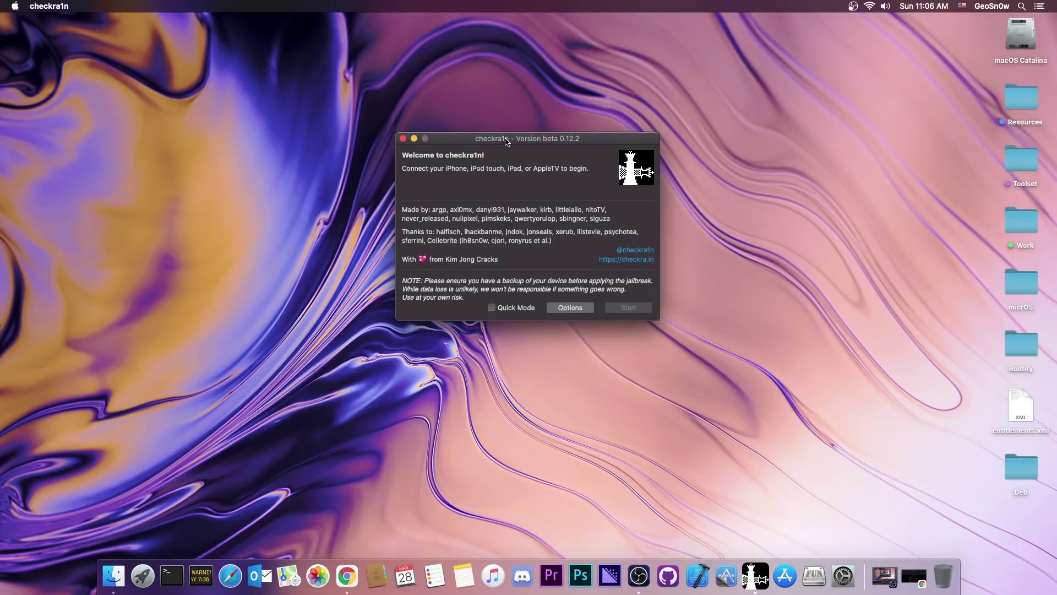
pyautogui.press('super+Tab')
# Flip through the 0.12.2 tweet and checkra.in tabs to Apple's iOS 14.4.2 security page
pyautogui.hotkey('ctrl', 'Tab')
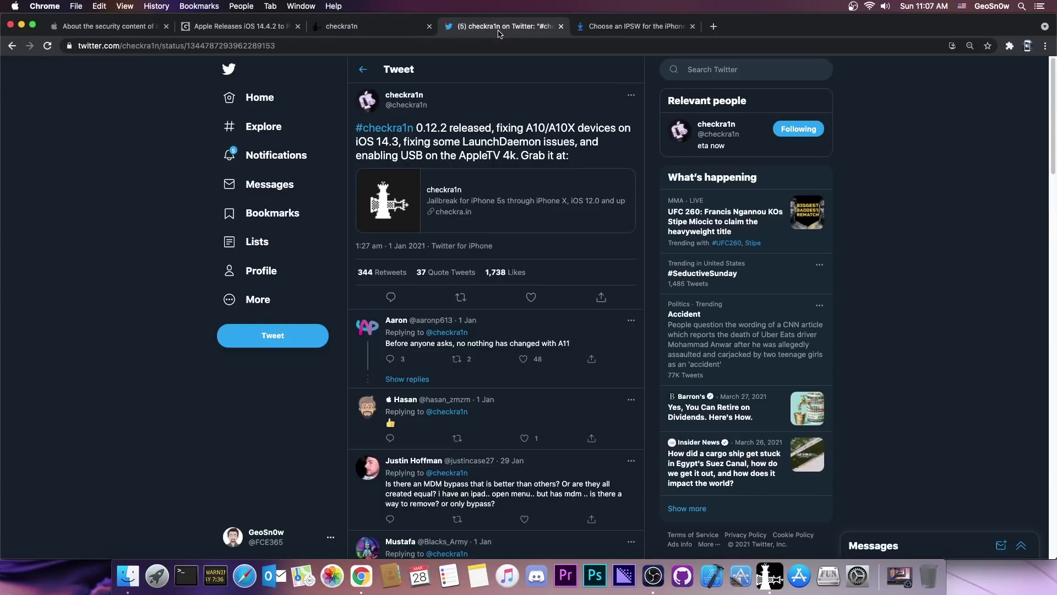
pyautogui.click(372, 27)
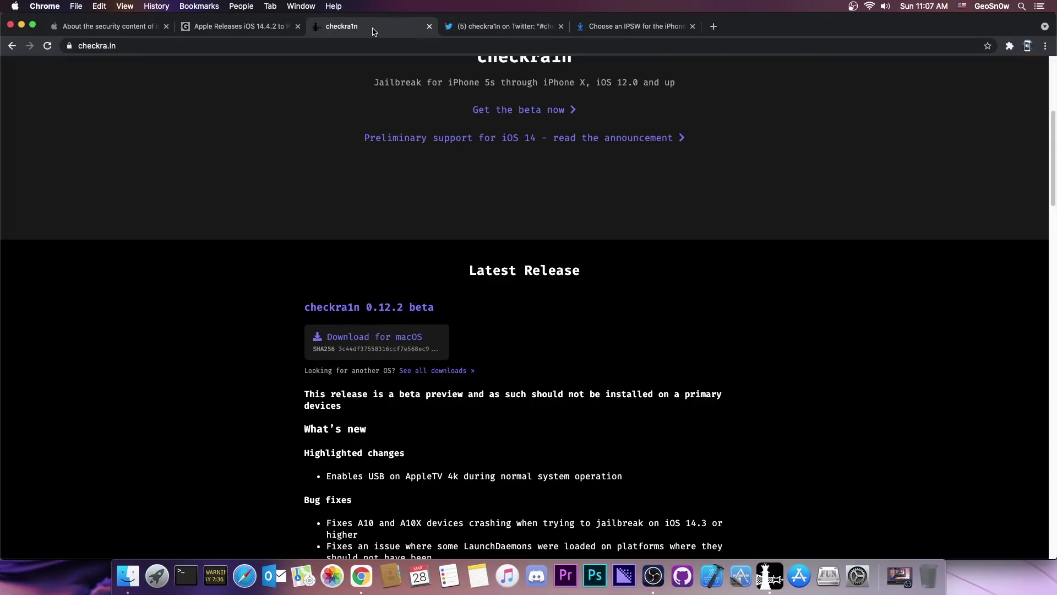
pyautogui.scroll(5, 380, 110)
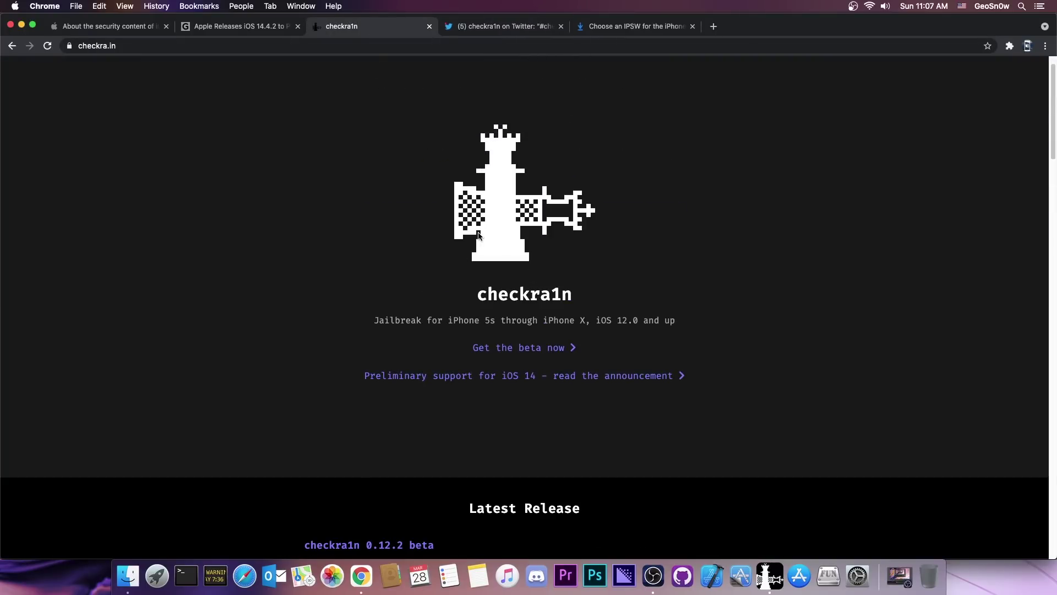
pyautogui.click(85, 31)
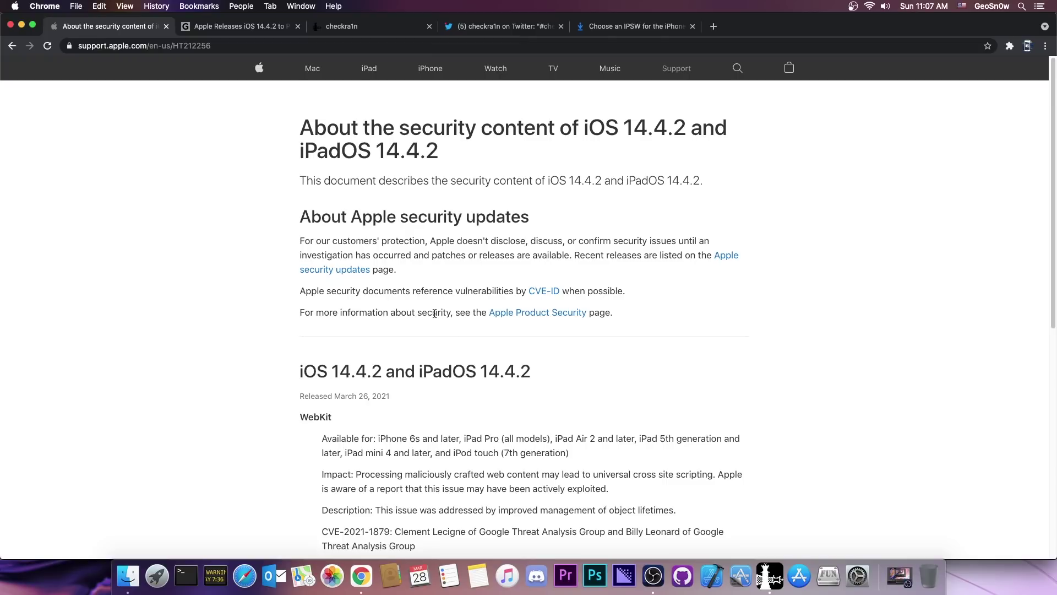
# Return to the checkra1n site, scroll it, then open the iPhone 12 Pro Max IPSW firmware list
pyautogui.press('super+3')
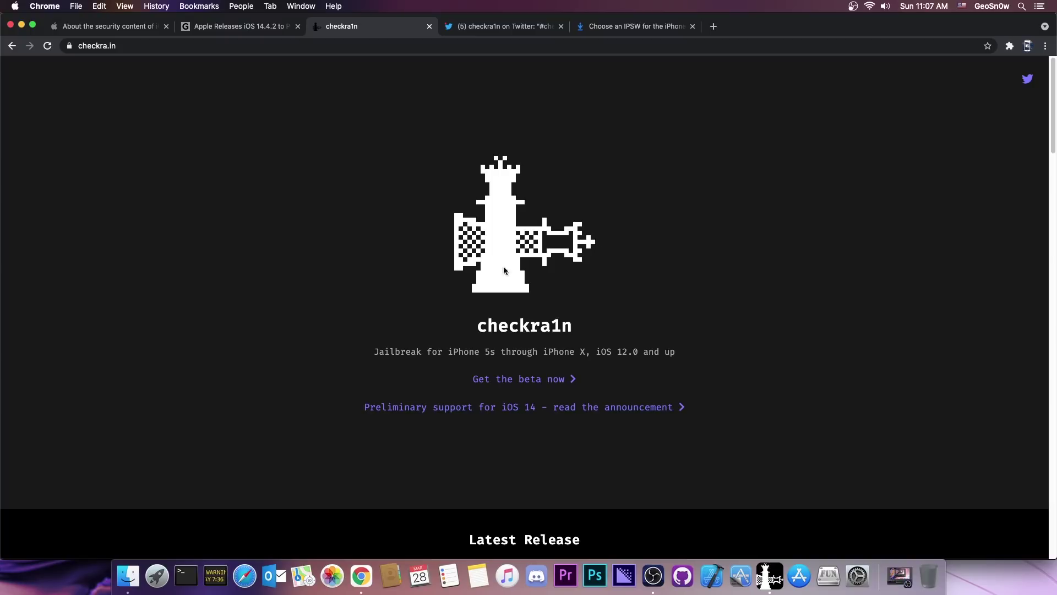
pyautogui.scroll(-10, 492, 250)
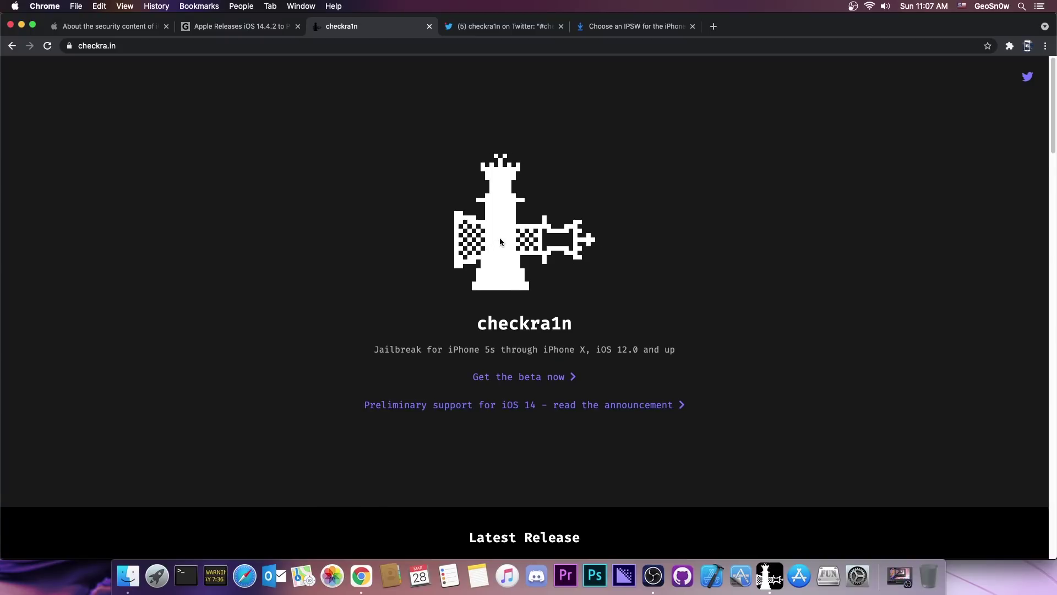
pyautogui.scroll(7, 494, 242)
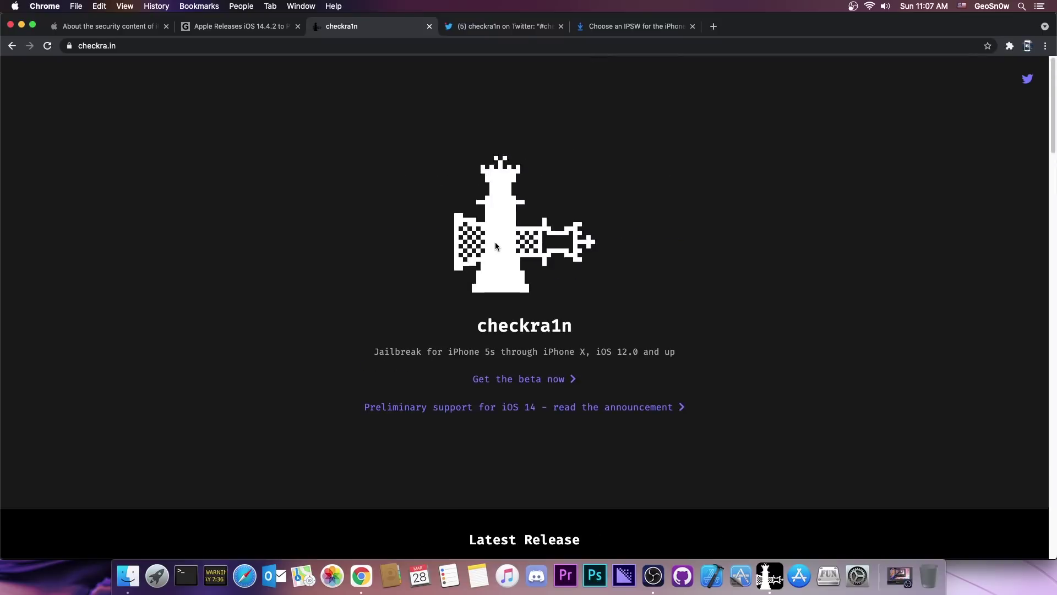
pyautogui.scroll(-3, 494, 244)
pyautogui.scroll(-5, 490, 231)
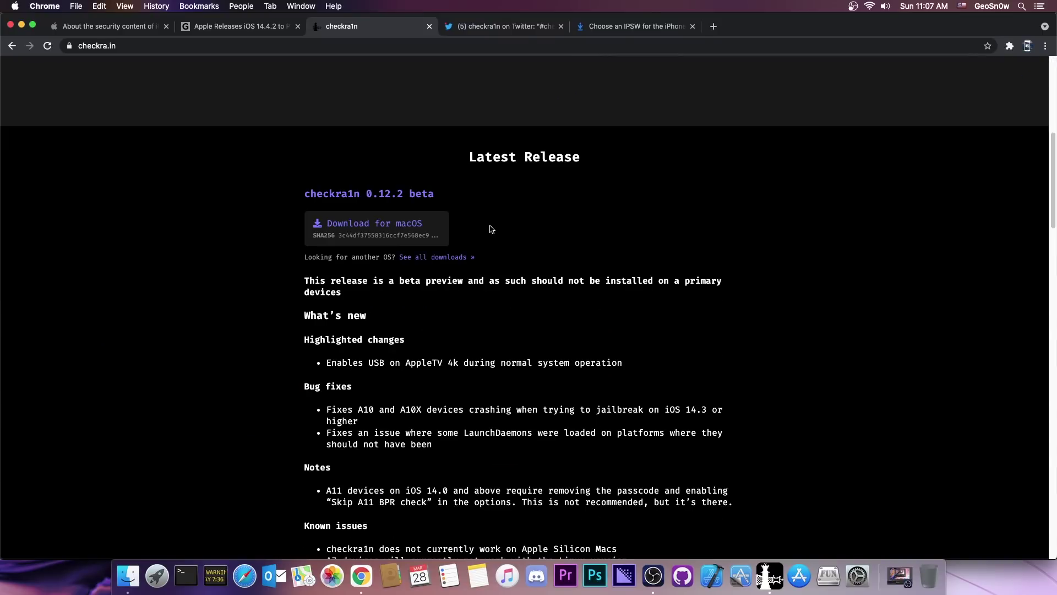
pyautogui.scroll(10, 518, 175)
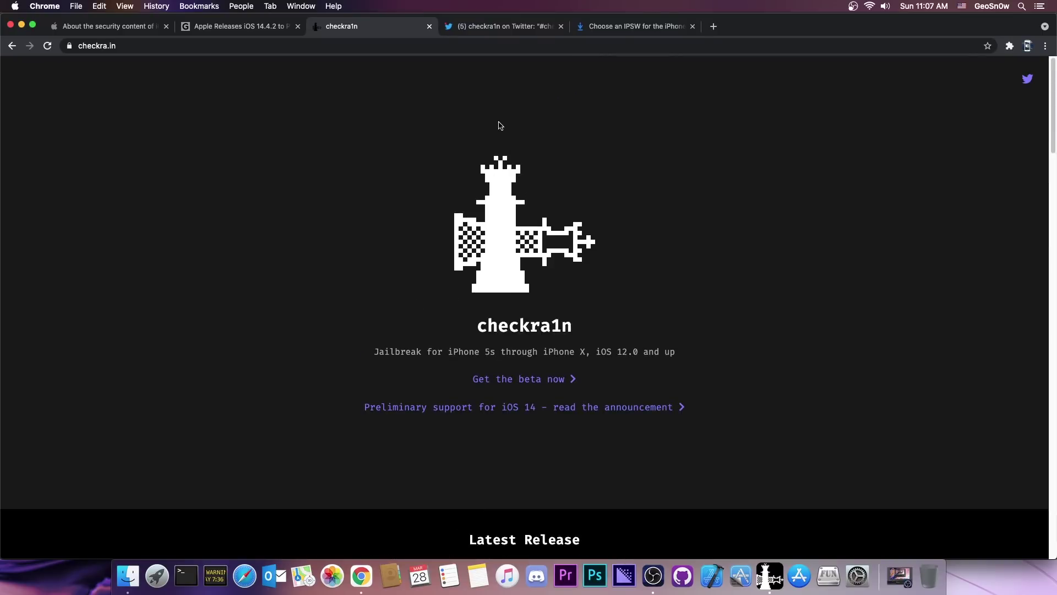
pyautogui.click(642, 26)
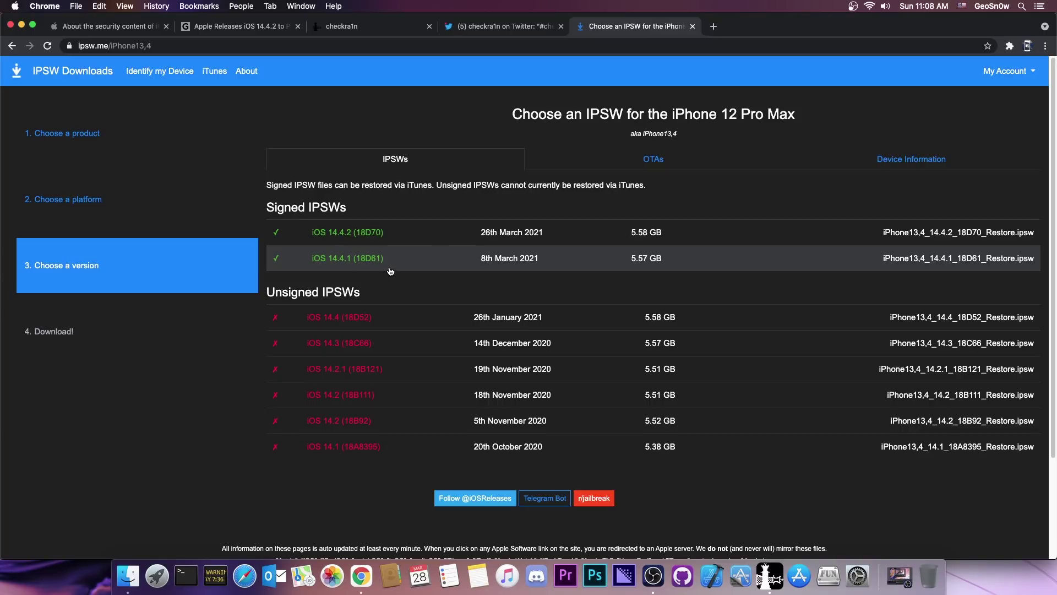
# Glance at the iOS 14.4.2 security notes, return to the IPSW list, then minimise Chrome
pyautogui.hotkey('ctrl', 'Tab')
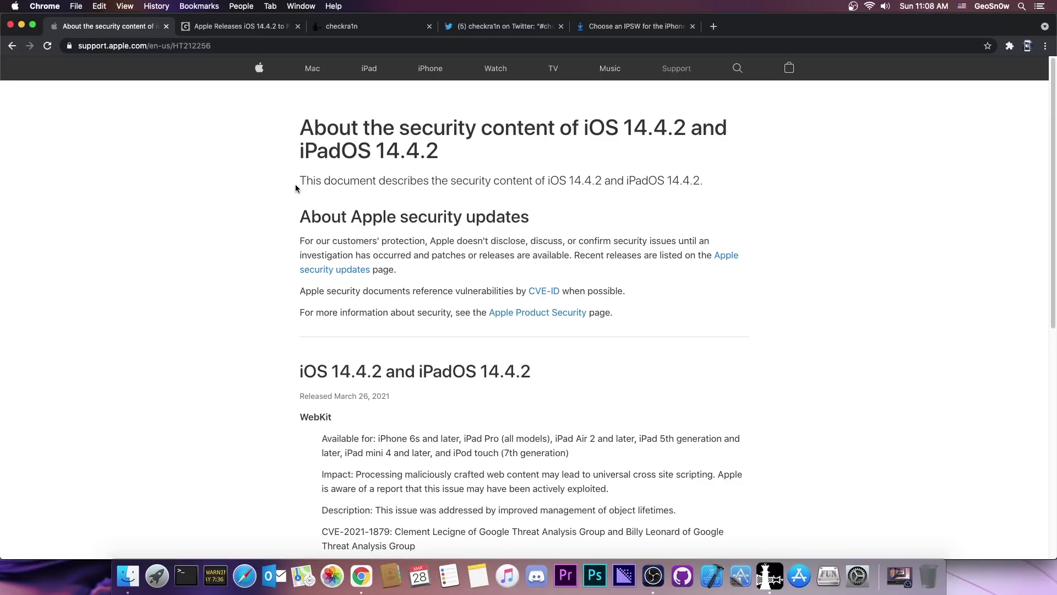
pyautogui.scroll(-1, 296, 188)
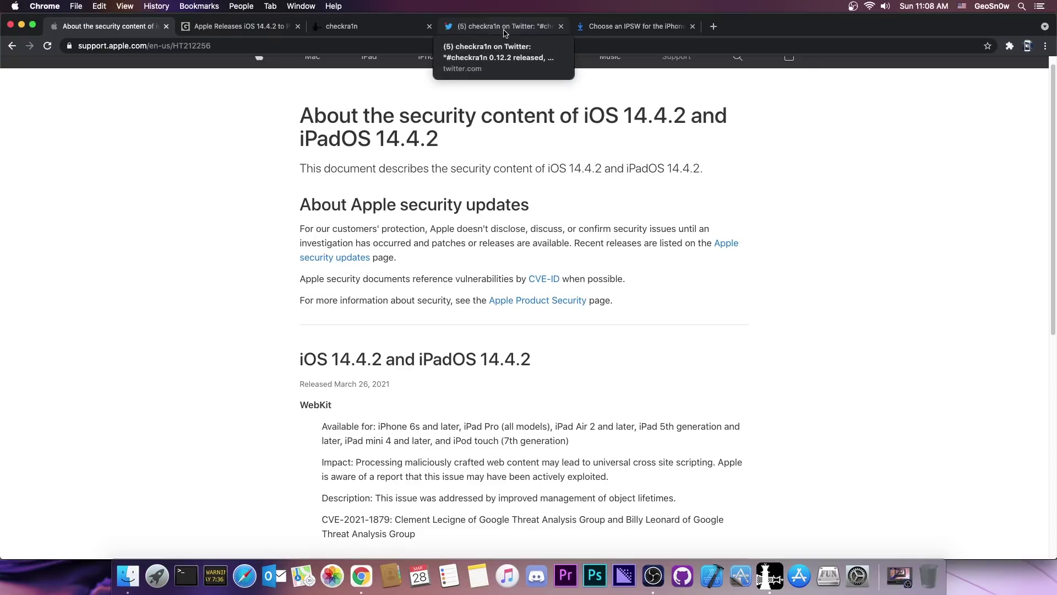
pyautogui.click(633, 26)
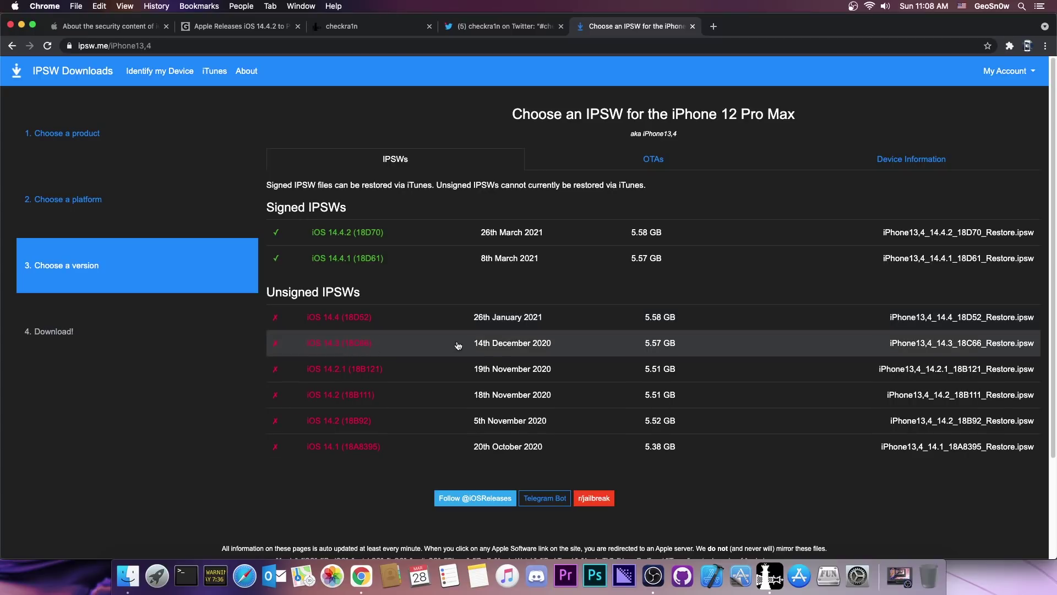
pyautogui.click(21, 26)
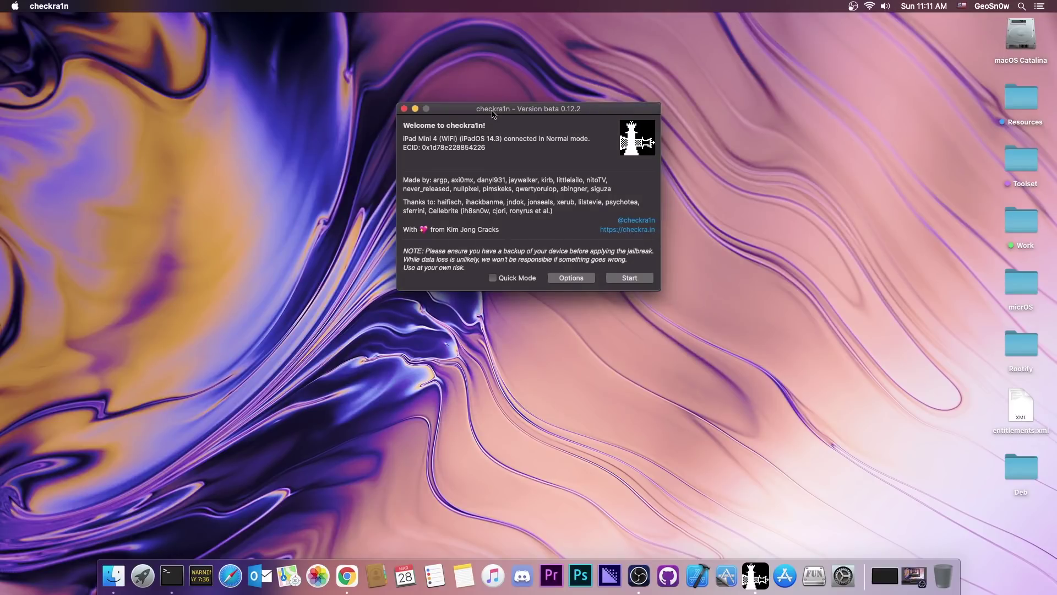
# Enable 'Allow untested' and 'Skip A11 BPR check' in checkra1n Options, then close it and switch to Terminal
pyautogui.moveTo(493, 114); pyautogui.dragTo(494, 133)
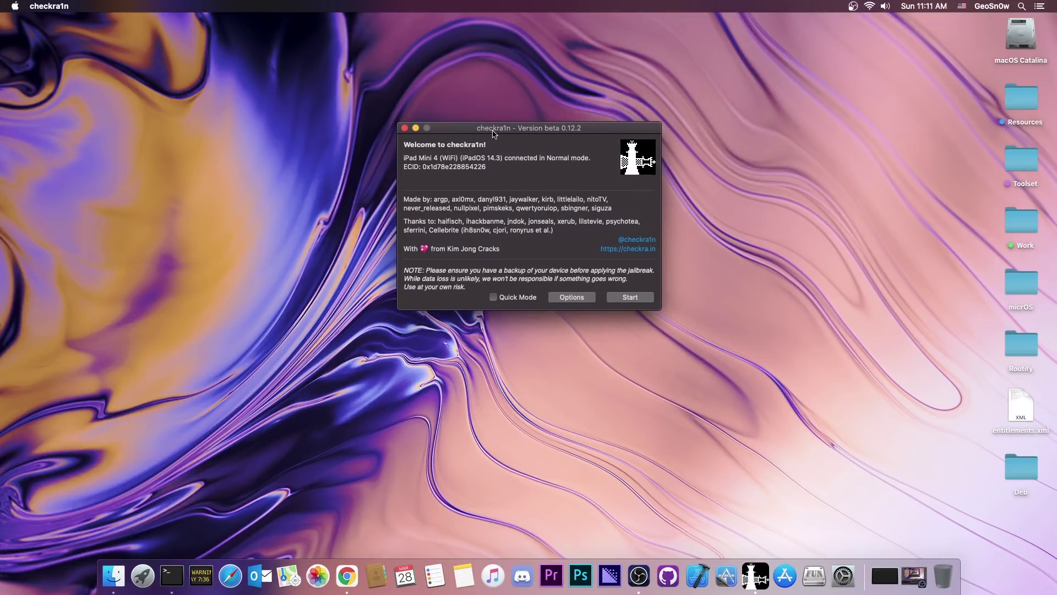
pyautogui.click(622, 299)
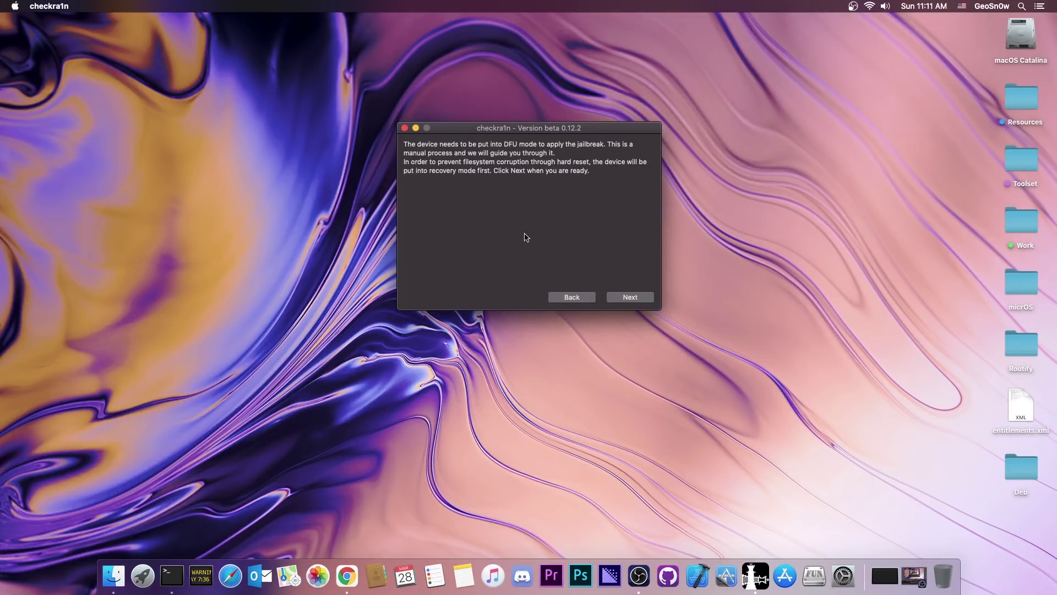
pyautogui.click(574, 298)
pyautogui.click(558, 298)
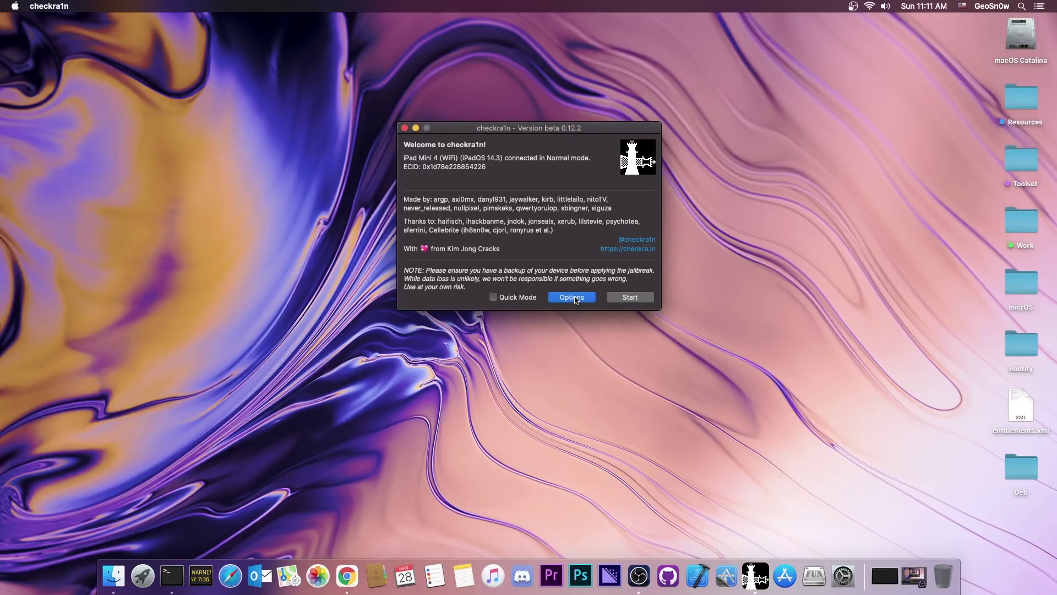
pyautogui.click(408, 167)
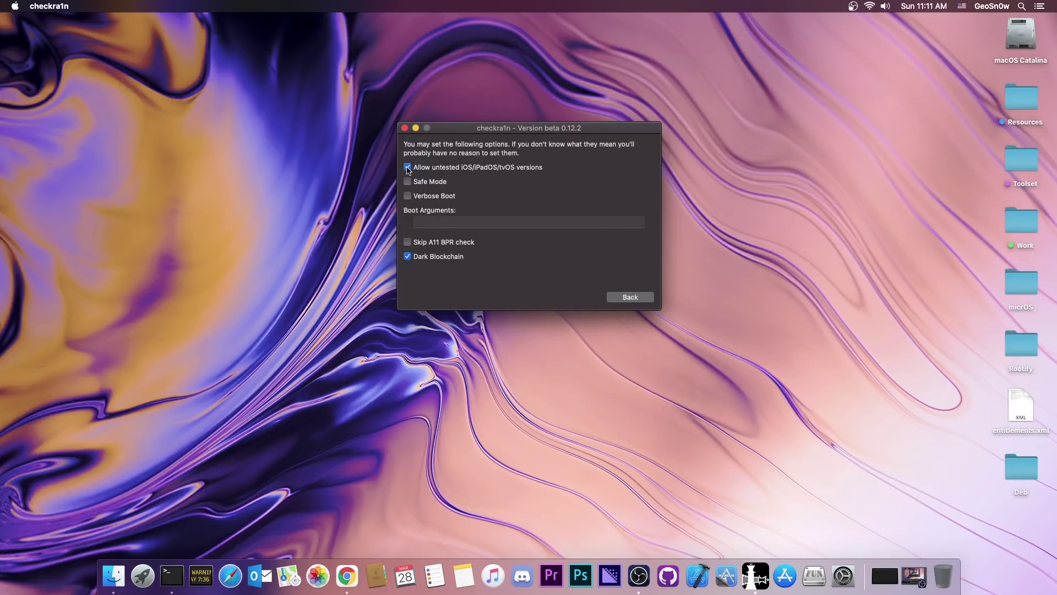
pyautogui.click(407, 243)
pyautogui.click(612, 299)
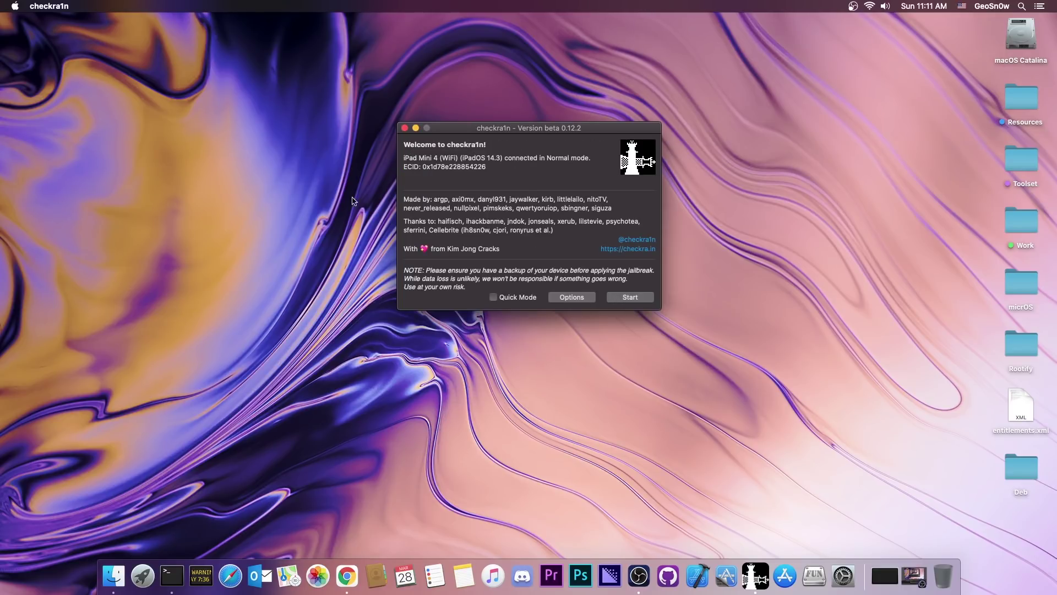
pyautogui.click(404, 128)
pyautogui.click(172, 575)
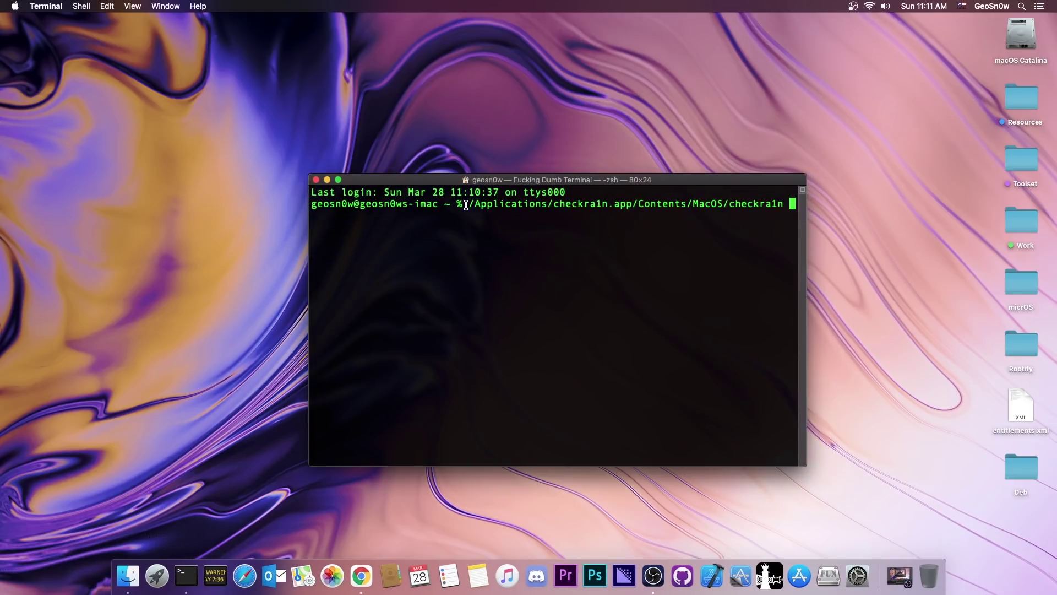
# Run /Applications/checkra1n.app/Contents/MacOS/checkra1n in Terminal to open its text interface
pyautogui.moveTo(469, 205); pyautogui.dragTo(537, 205)
pyautogui.press('Return')
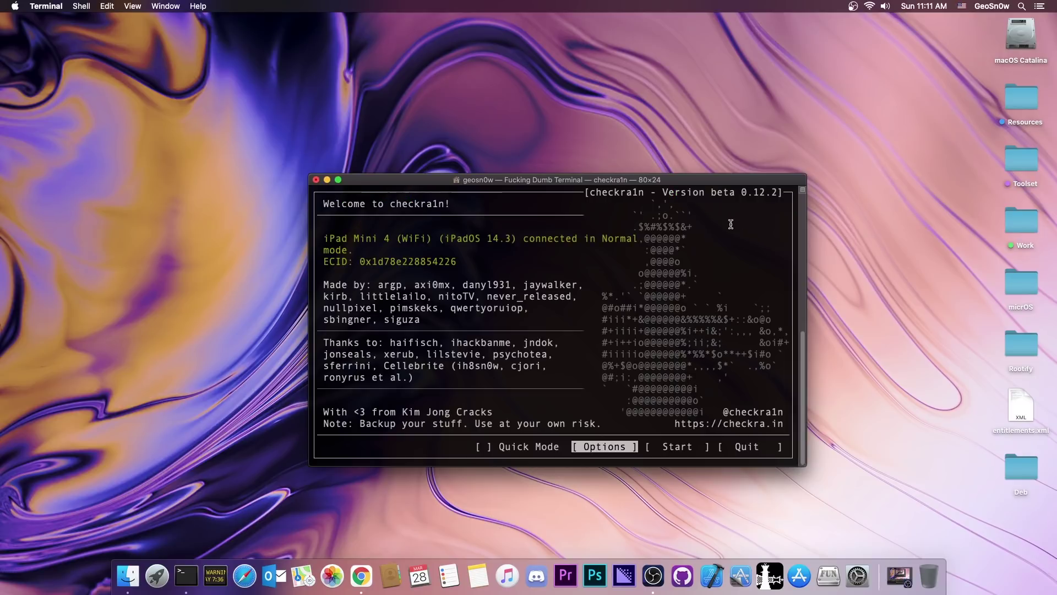
pyautogui.press('Right')
pyautogui.press('Left')
pyautogui.press('Right')
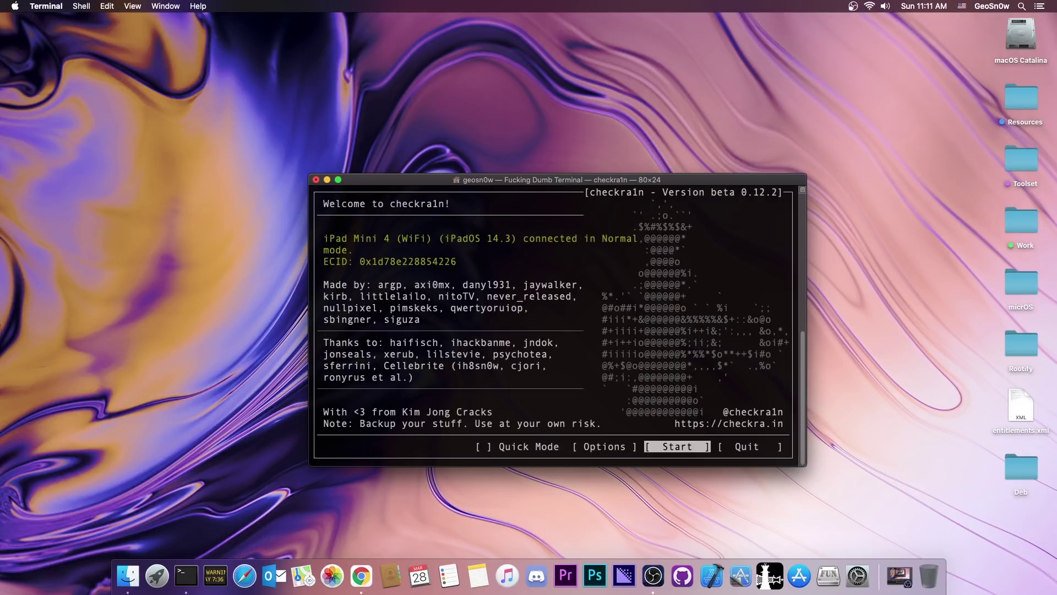
# Move focus between Options and Start on the iPad Mini 4 welcome screen, then nudge the Terminal window
pyautogui.press('Right')
pyautogui.press('Left')
pyautogui.press('Left')
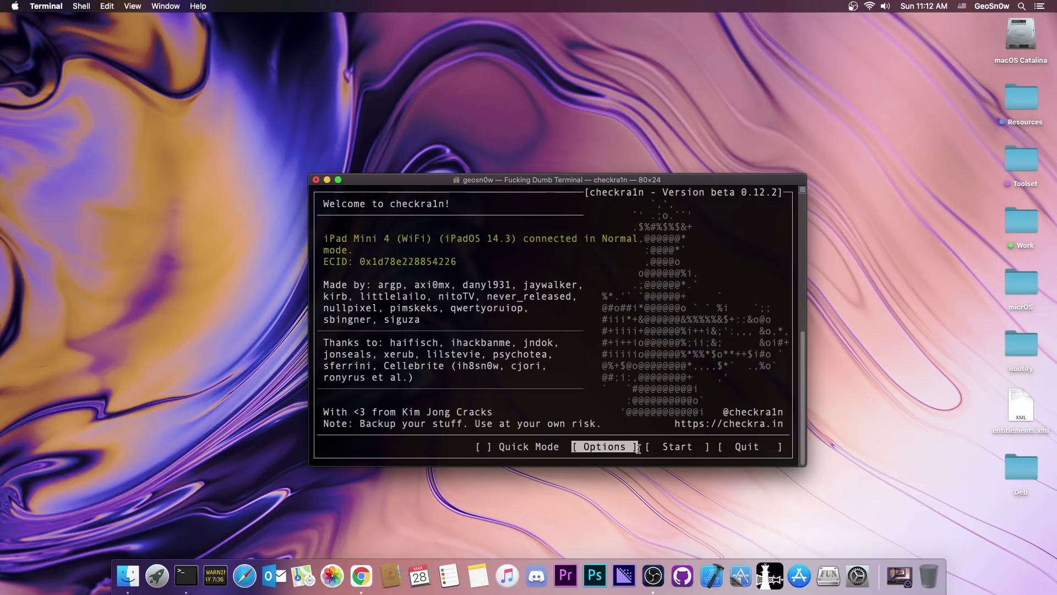
pyautogui.press('Right')
pyautogui.press('Left')
pyautogui.press('Right')
pyautogui.press('Left')
pyautogui.press('Right')
pyautogui.press('Left')
pyautogui.moveTo(431, 180); pyautogui.dragTo(418, 165)
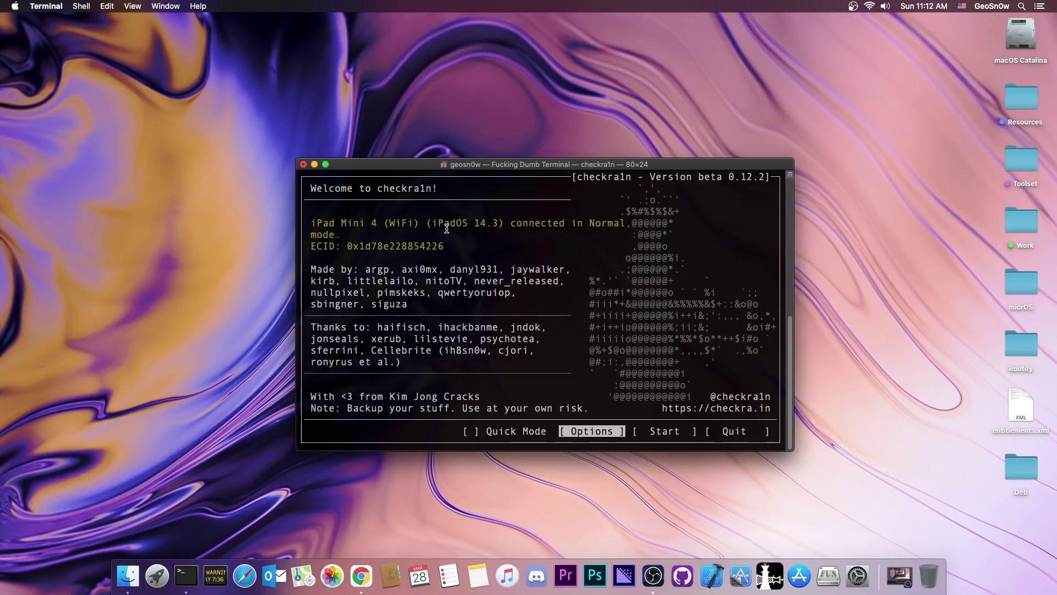
# In the text-mode Options screen, enable 'Allow untested' versions and 'Skip A11 BPR check'
pyautogui.press('Right')
pyautogui.press('Left')
pyautogui.press('Return')
pyautogui.press('Up')
pyautogui.press('Up')
pyautogui.press('Up')
pyautogui.press('Up')
pyautogui.press('Up')
pyautogui.press('Up')
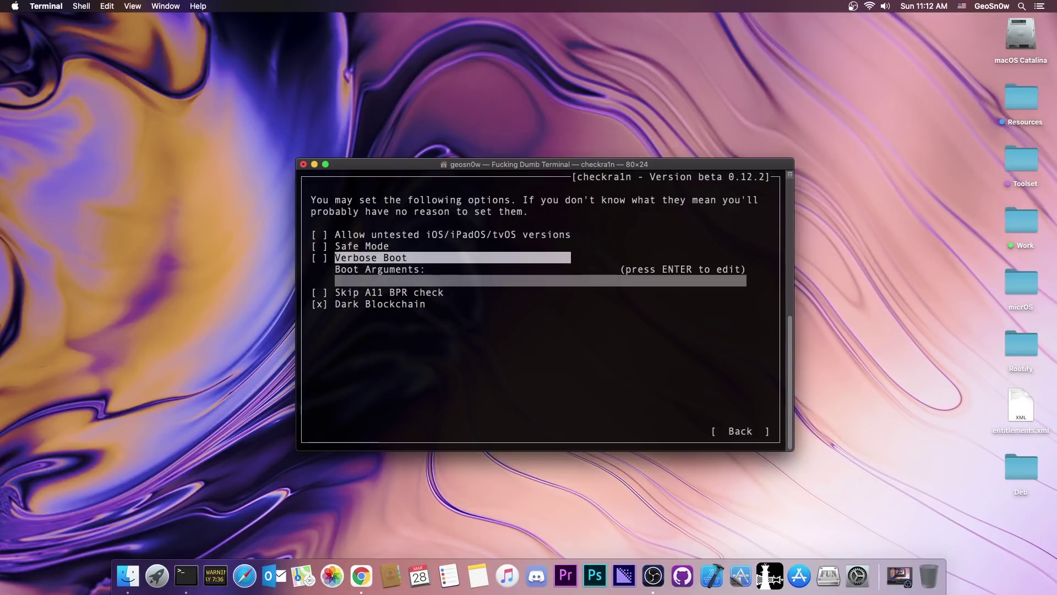
pyautogui.press('space')
pyautogui.press('Down')
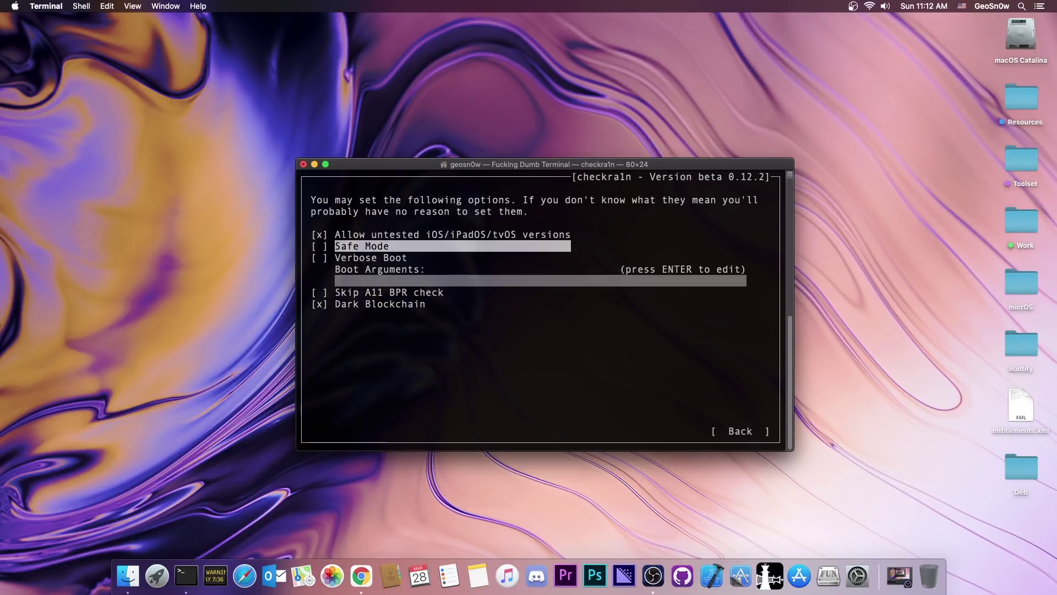
pyautogui.press('Down')
pyautogui.press('Down')
pyautogui.press('space')
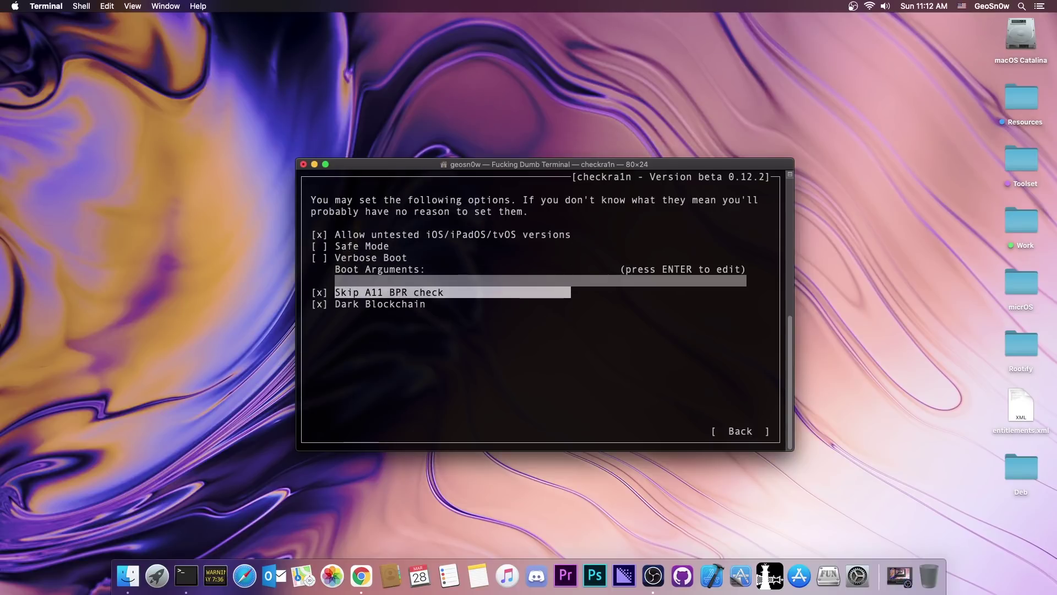
pyautogui.press('Down')
pyautogui.press('Down')
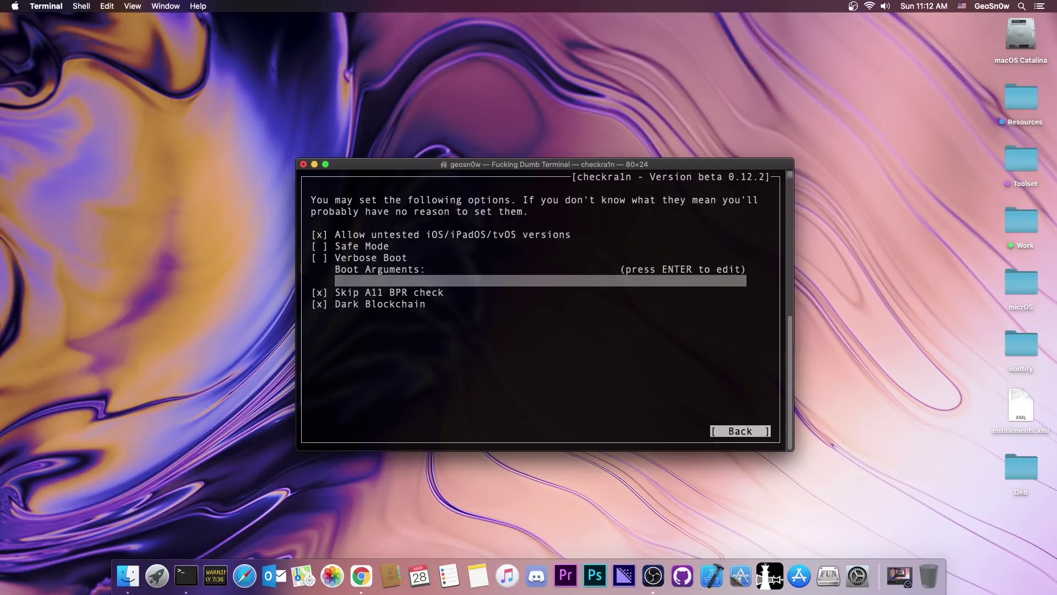
# Leave Options, choose Start, and proceed past the DFU instructions so the iPad enters recovery mode
pyautogui.press('Return')
pyautogui.press('Right')
pyautogui.press('Return')
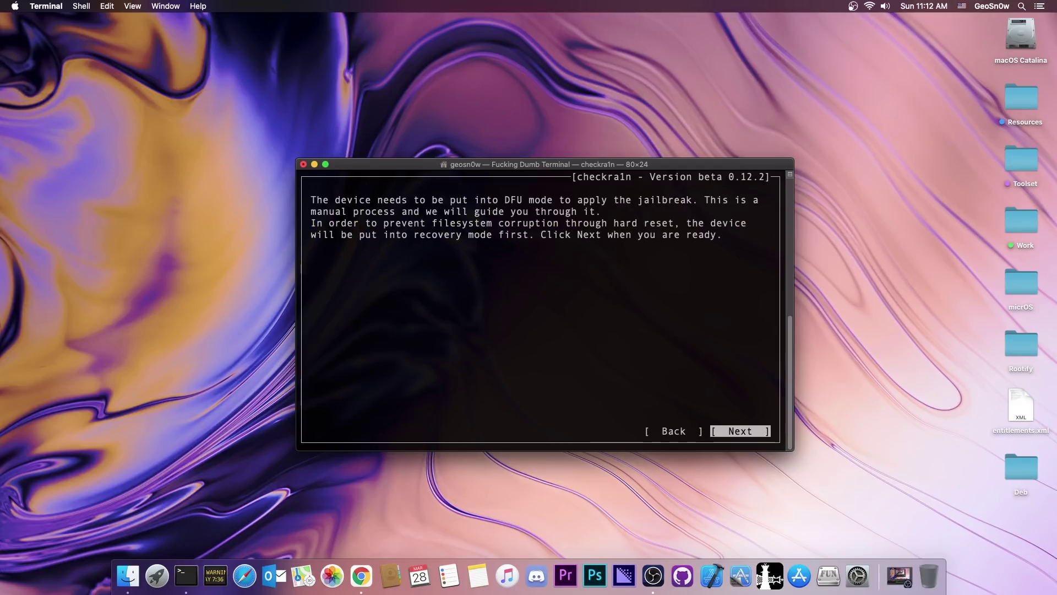
pyautogui.press('Return')
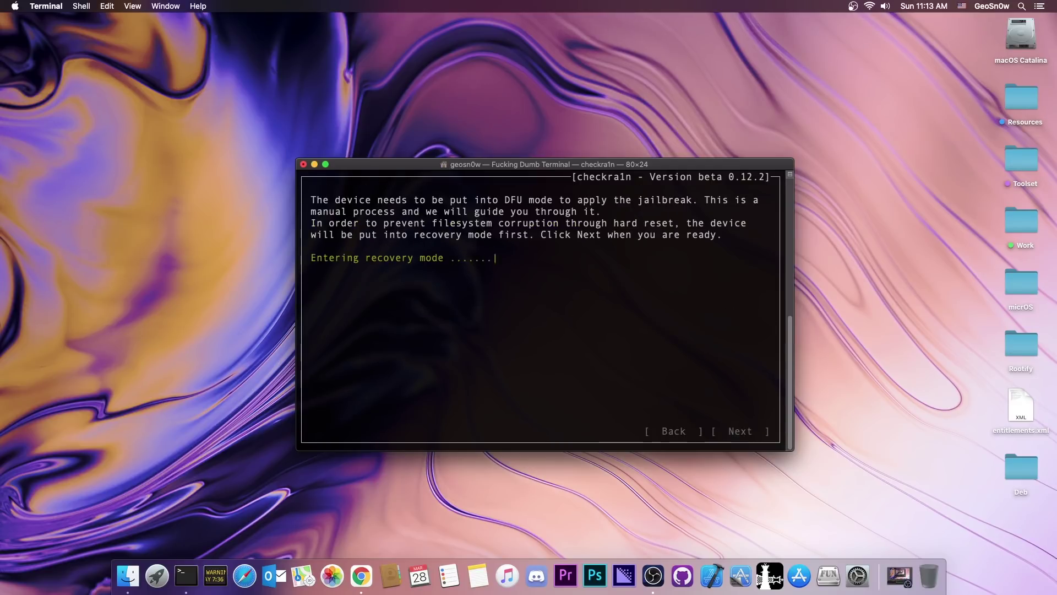
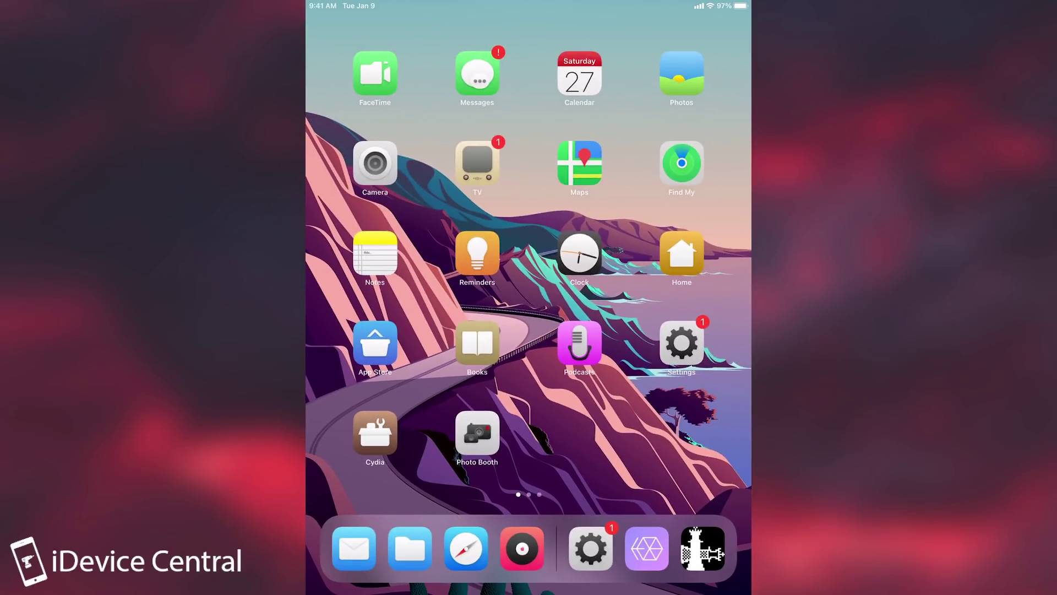
# From the second home page, check in checkra1n Loader that Cydia is already installed
pyautogui.moveTo(634, 275); pyautogui.dragTo(414, 275)
pyautogui.click(378, 250)
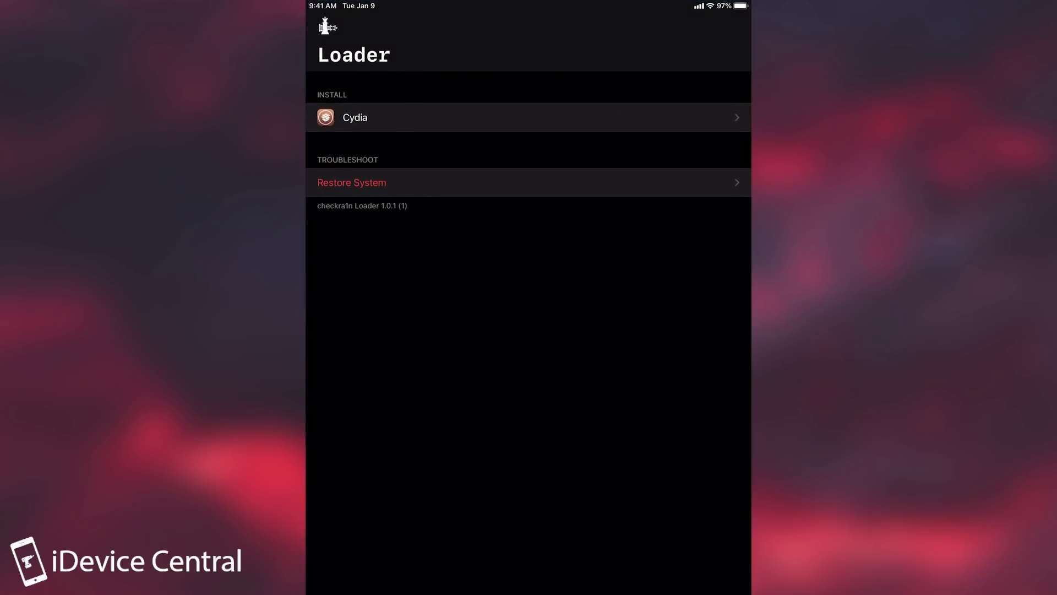
pyautogui.click(528, 118)
pyautogui.press('super+h')
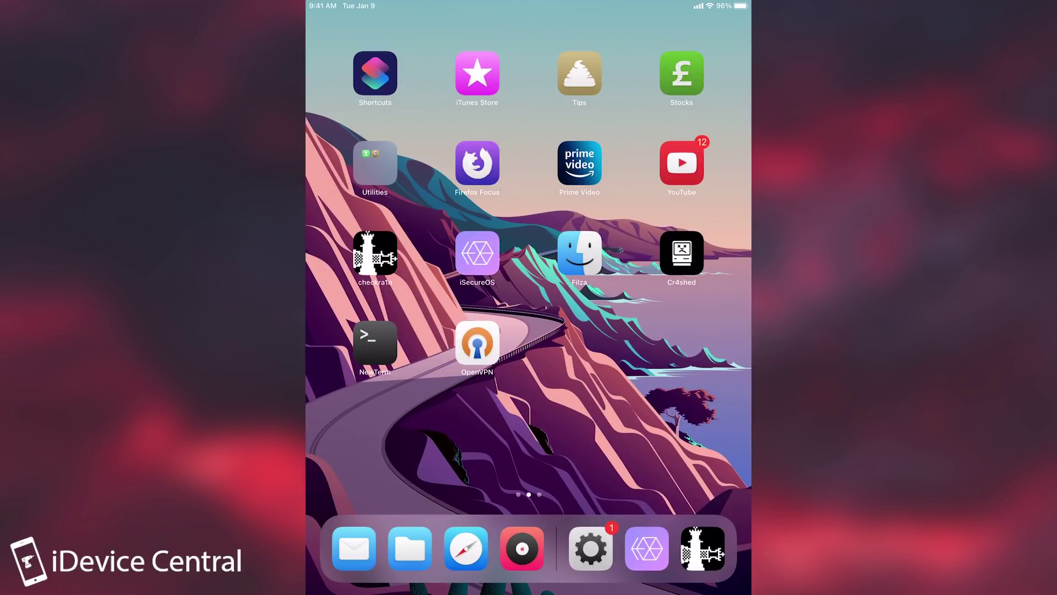
# Run an in-depth iSecureOS scan and inspect the MobileSafeMode.dylib malware finding
pyautogui.click(477, 254)
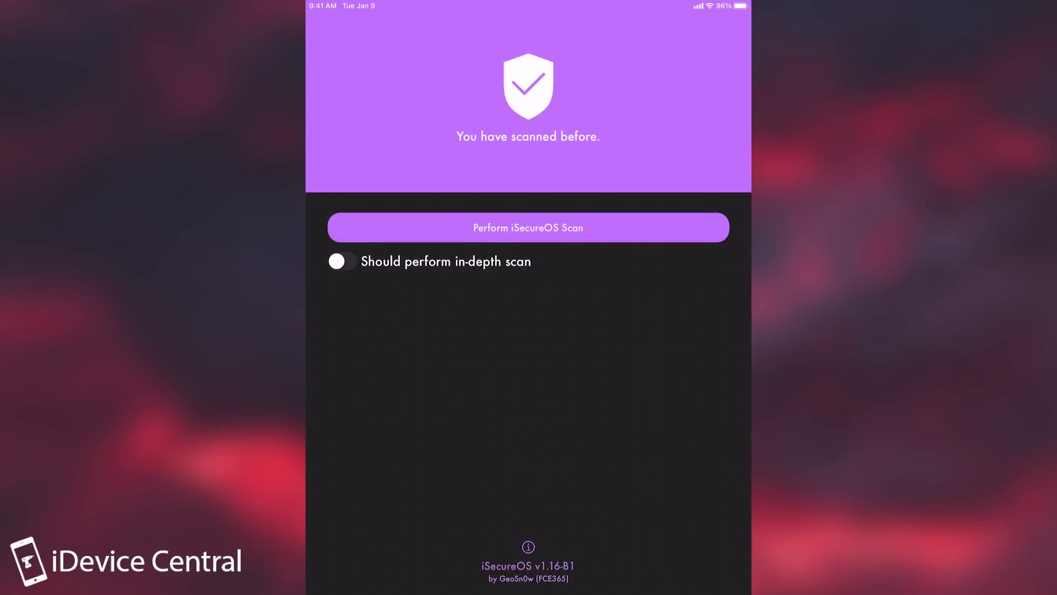
pyautogui.click(342, 262)
pyautogui.click(528, 227)
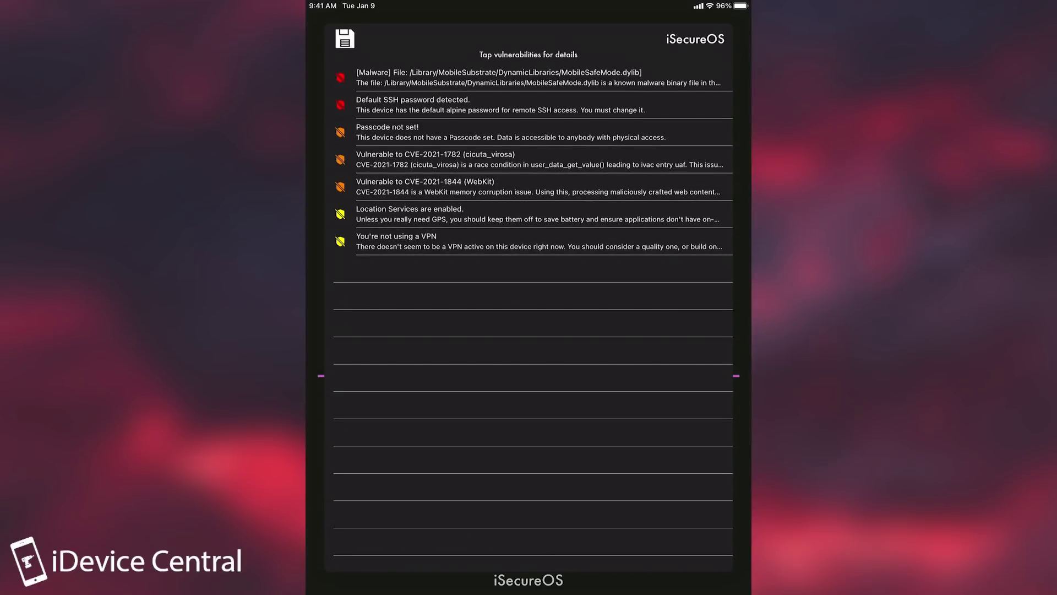
pyautogui.click(540, 77)
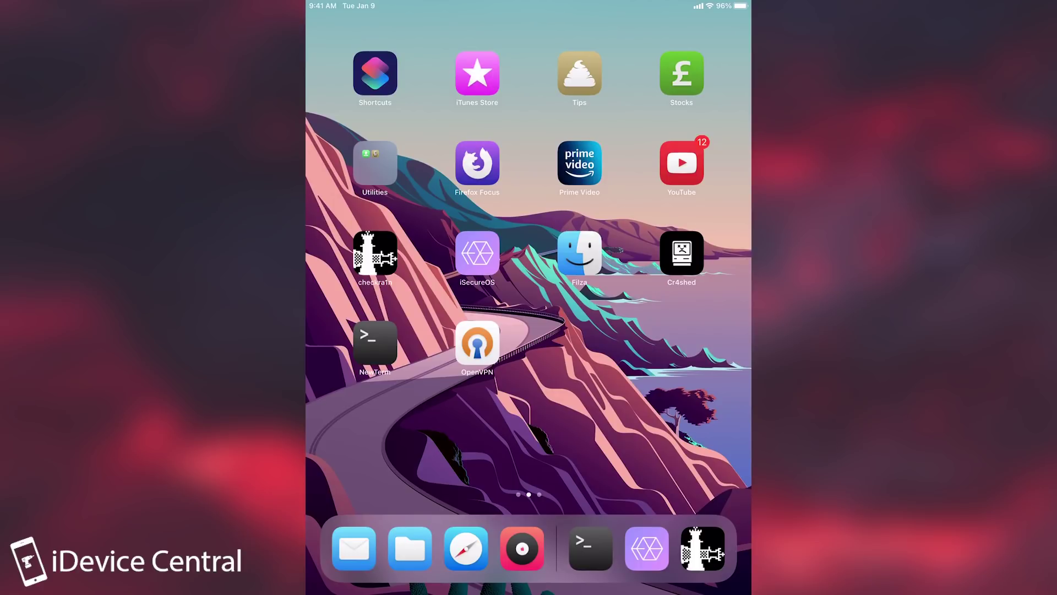
# Reopen the checkra1n Loader from the first home screen page
pyautogui.moveTo(440, 386); pyautogui.dragTo(661, 386)
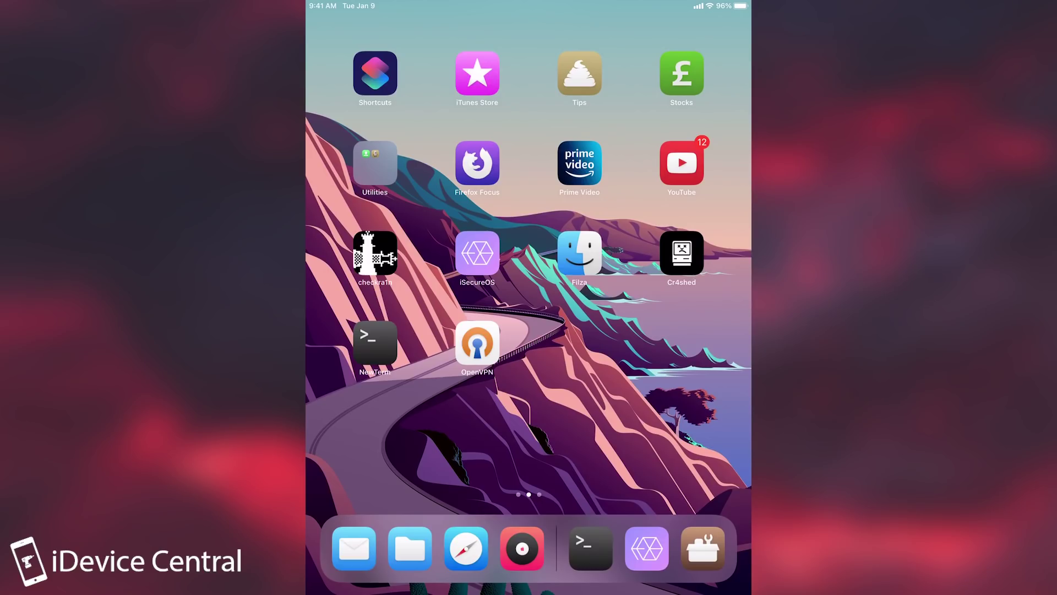
pyautogui.click(375, 253)
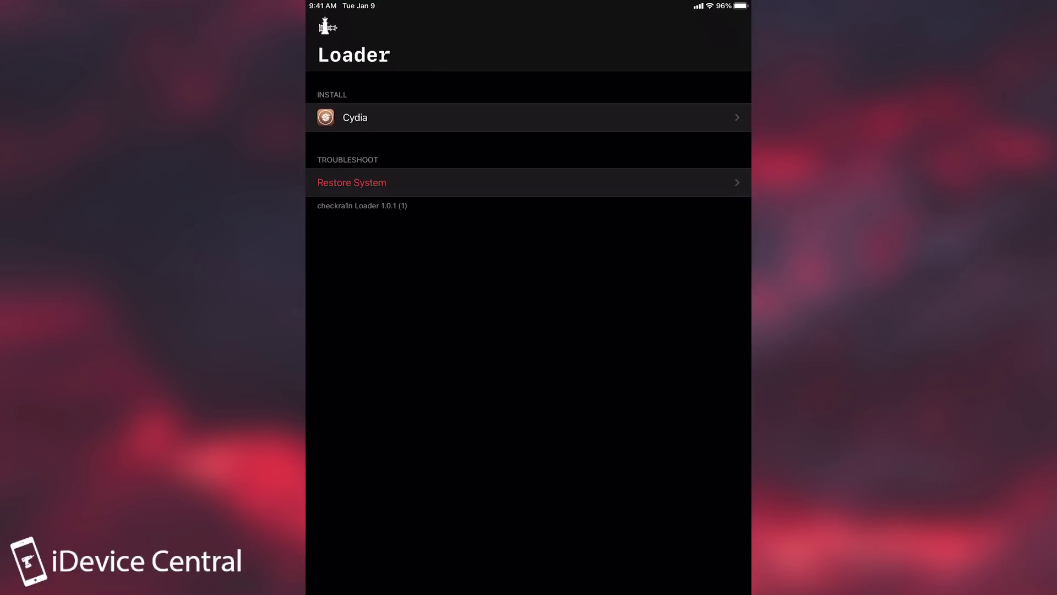
# Leave the checkra1n Loader and return to the first home page listing Cydia
pyautogui.press('super+h')
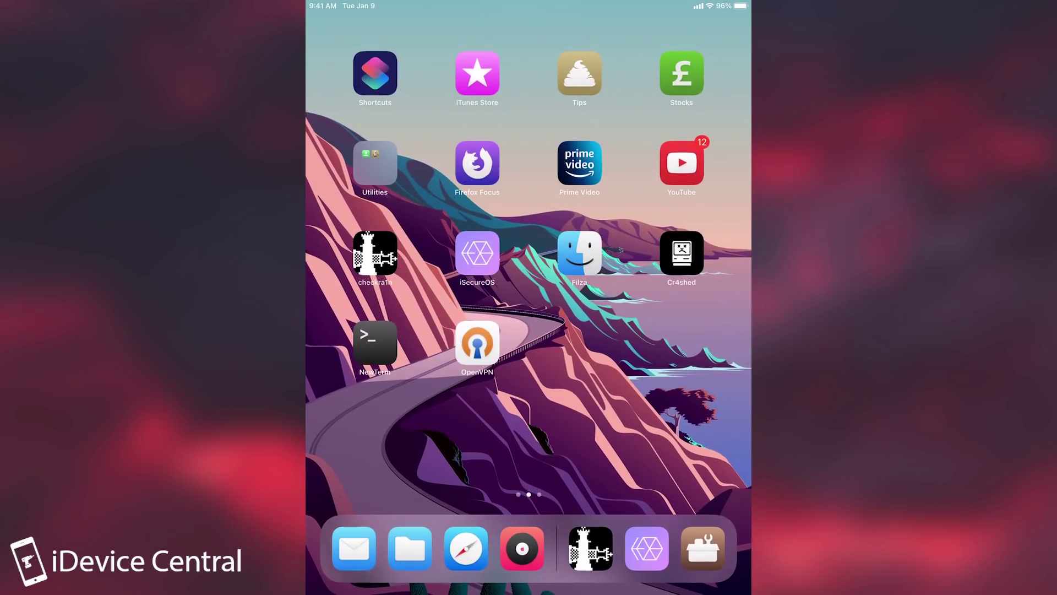
pyautogui.press('super+h')
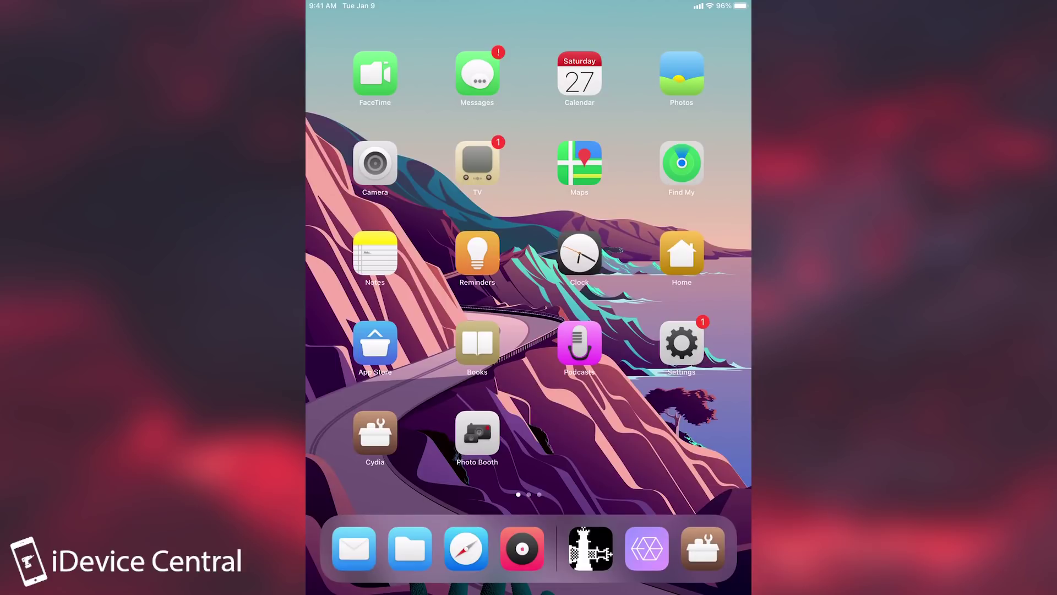
pyautogui.hscroll(3, 528, 258)
pyautogui.hscroll(-3, 529, 259)
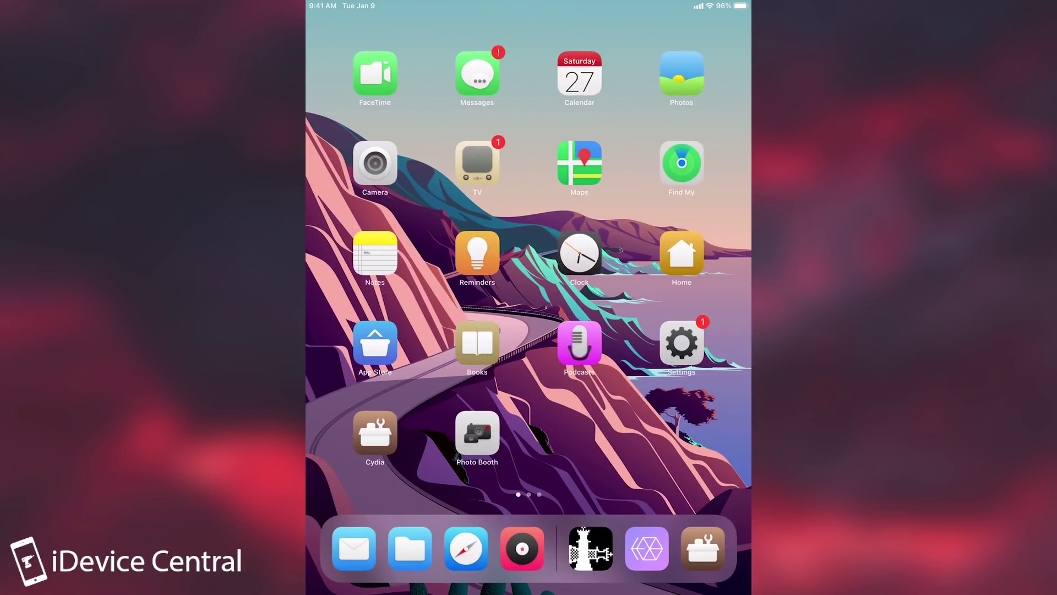